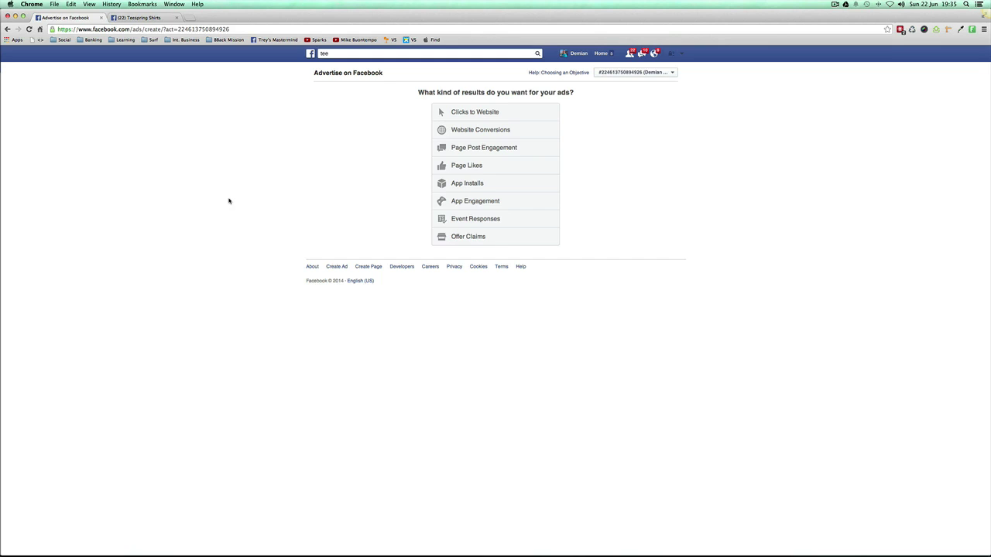
Switch to the '(22) Teespring Shirts' Facebook page tab
{"action": "left_click", "coordinate": [155, 17]}
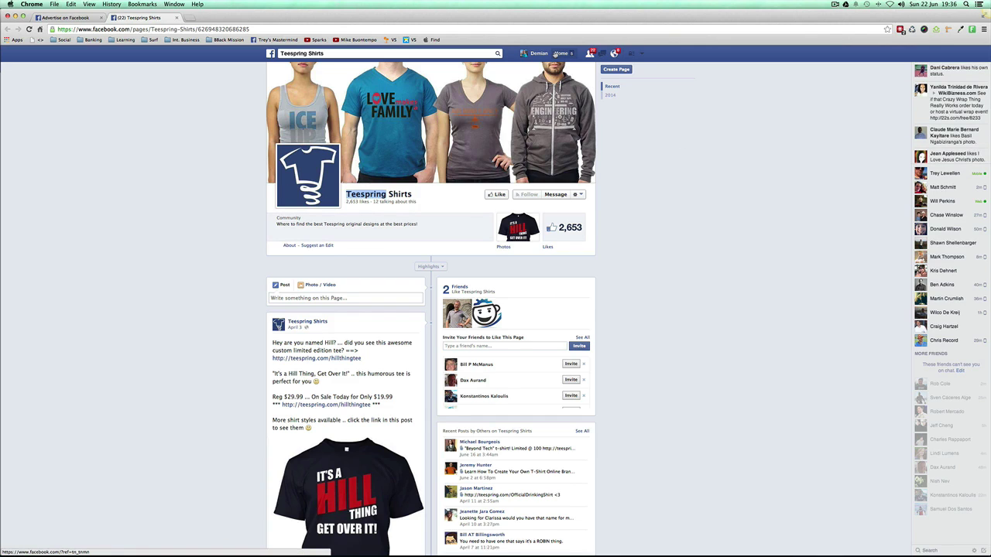
Open the Facebook News Feed in a new tab and scroll through it
{"action": "left_click", "coordinate": [556, 54], "text": "super"}
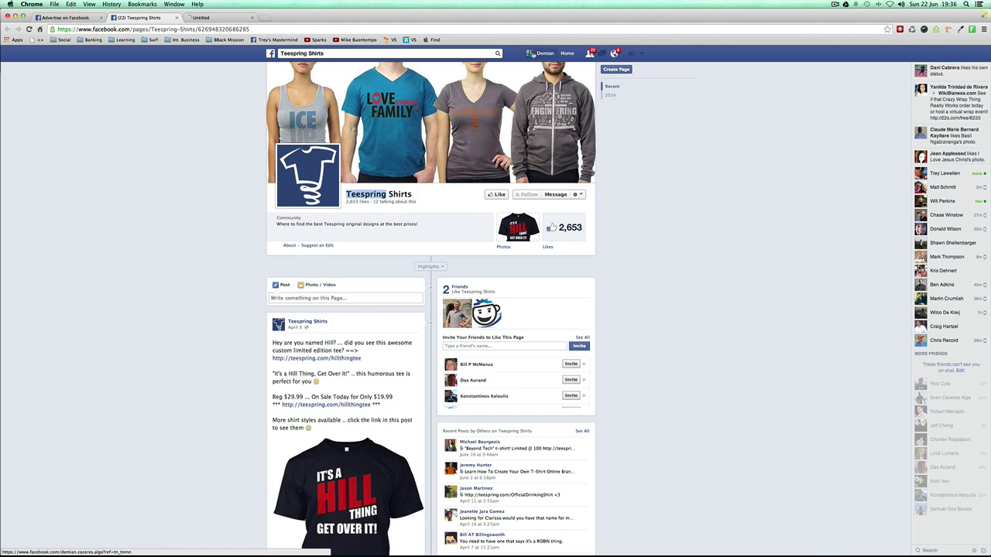
{"action": "left_click", "coordinate": [227, 19]}
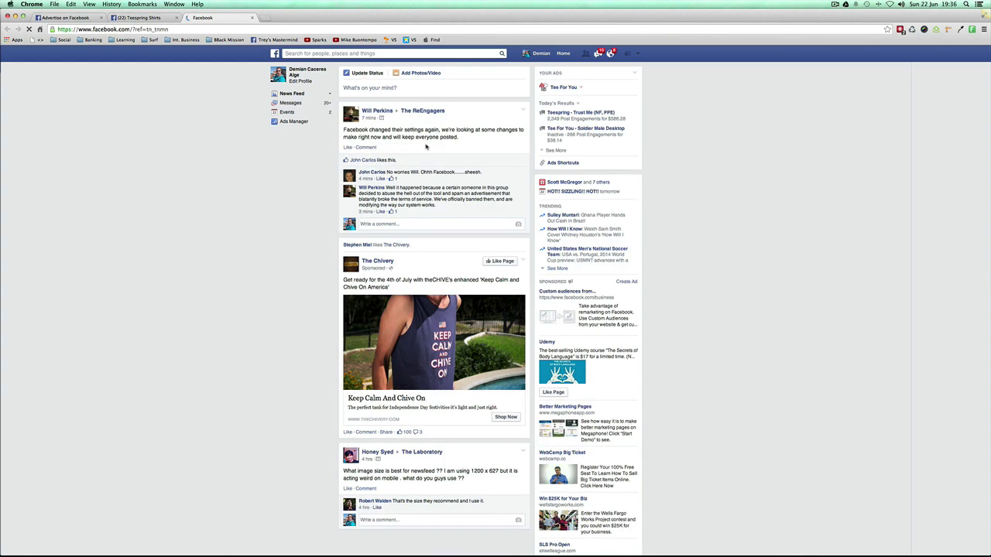
{"action": "scroll", "coordinate": [425, 225], "scroll_direction": "down", "scroll_amount": 1}
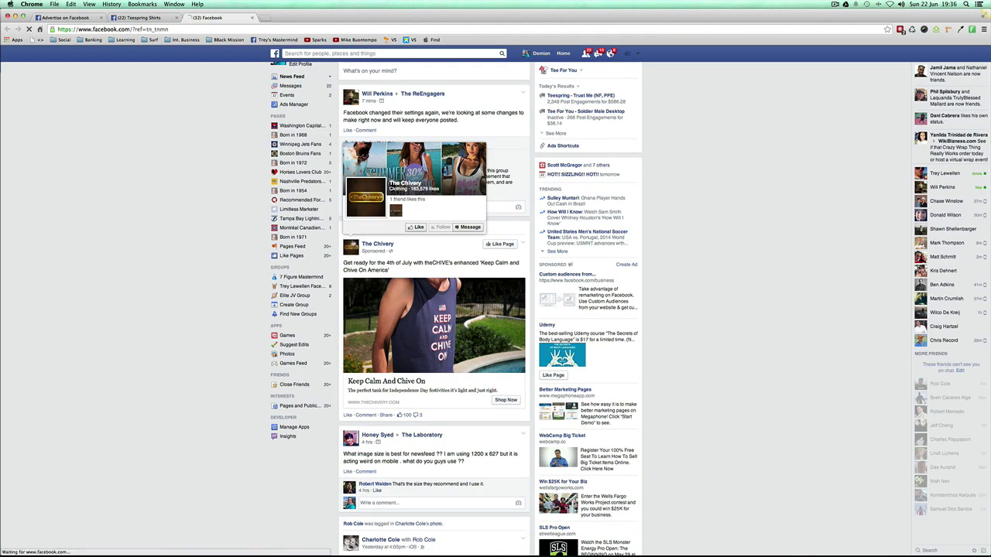
{"action": "mouse_move", "coordinate": [357, 250]}
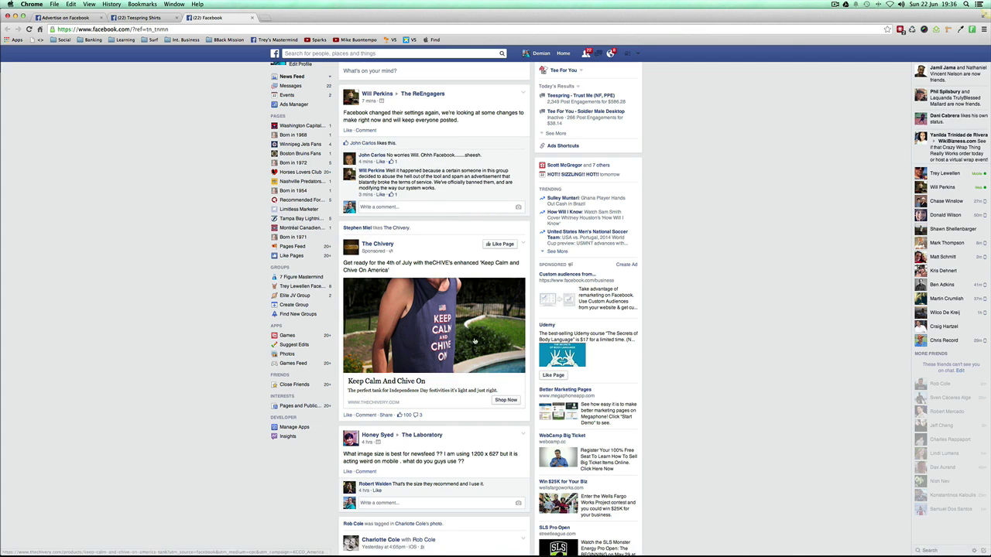
Check the Teespring Shirts search box, then return to The Chivery's sponsored post in the feed
{"action": "left_click", "coordinate": [143, 17]}
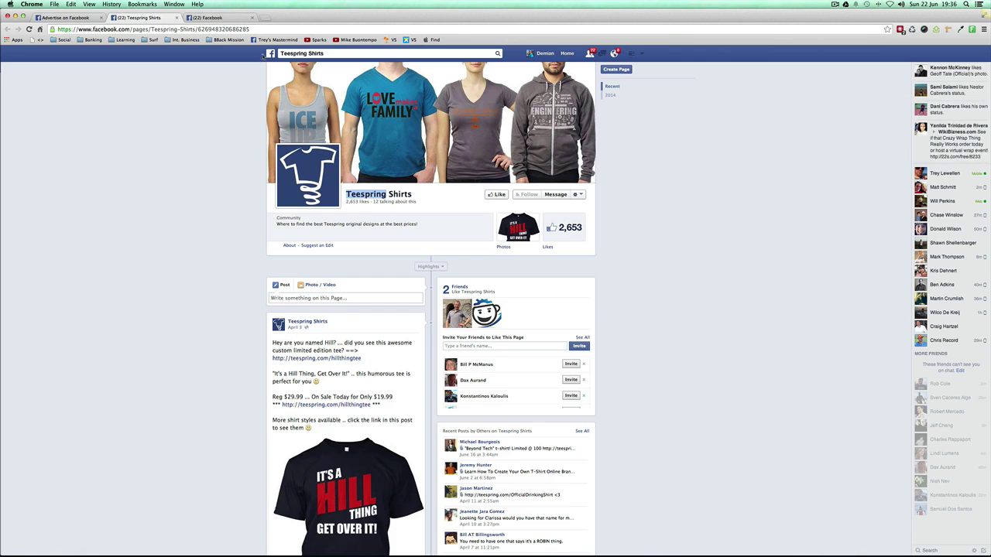
{"action": "left_click", "coordinate": [316, 53]}
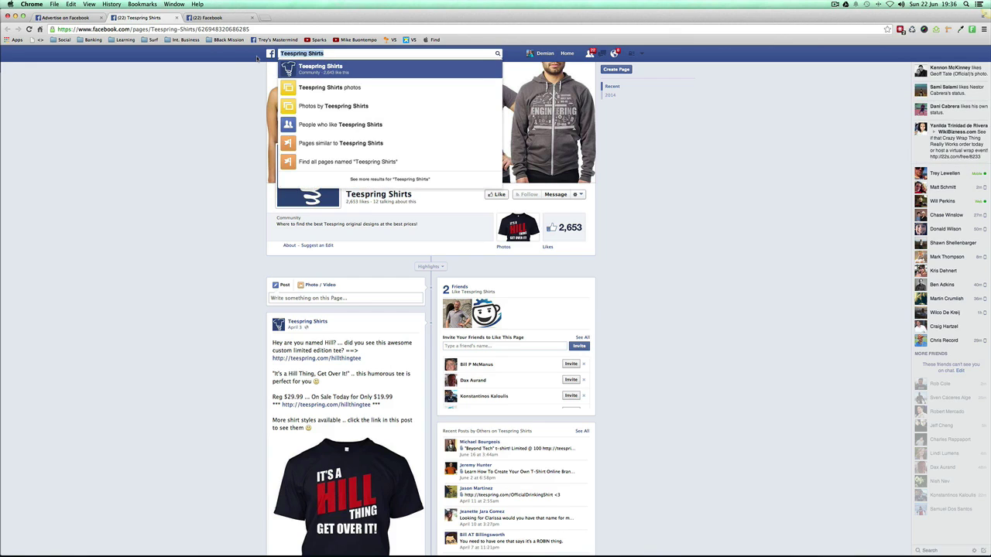
{"action": "left_click", "coordinate": [235, 69]}
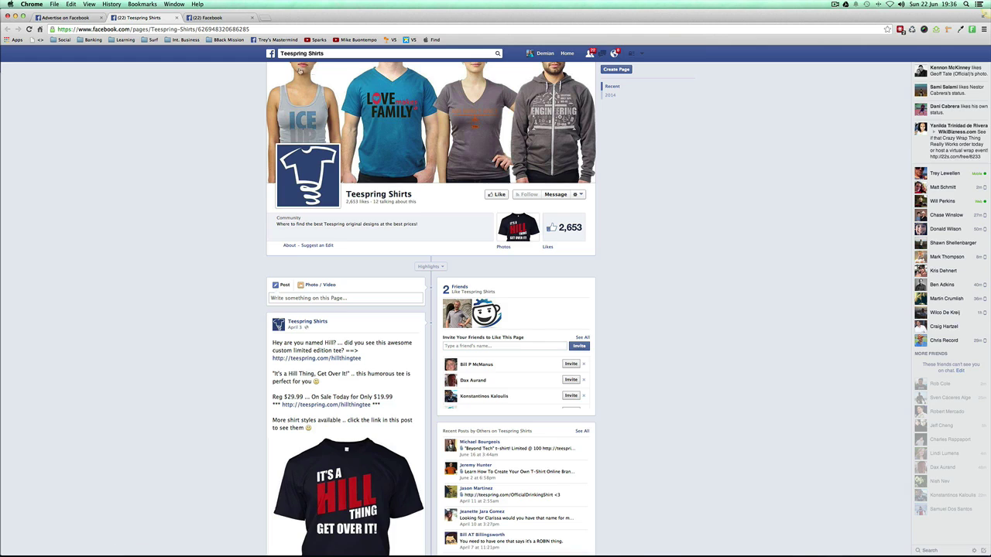
{"action": "left_click", "coordinate": [209, 17]}
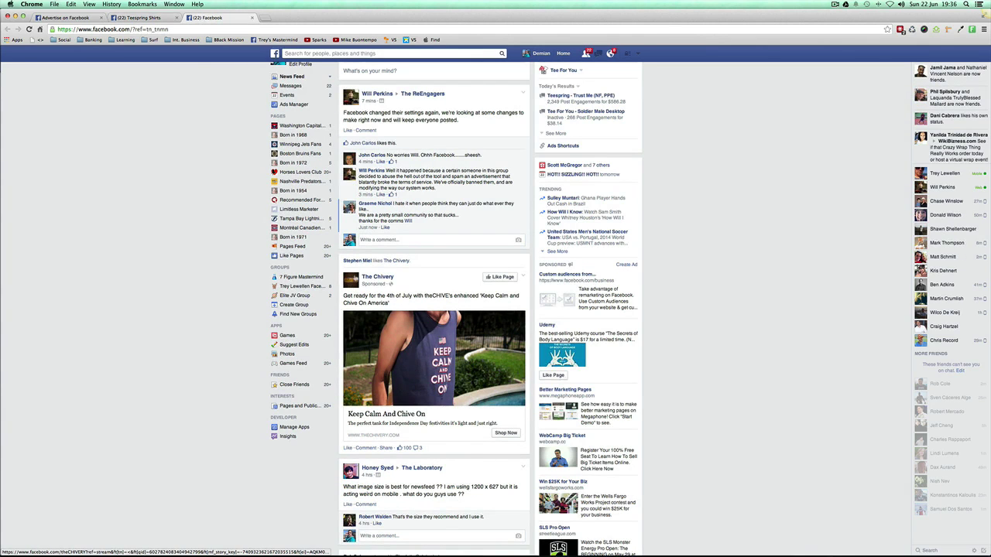
{"action": "right_click", "coordinate": [395, 281]}
{"action": "key", "text": "Escape"}
Read The Chivery's About details, close its tab, and return to Teespring Shirts
{"action": "left_click", "coordinate": [378, 276], "text": "super"}
{"action": "left_click", "coordinate": [288, 18]}
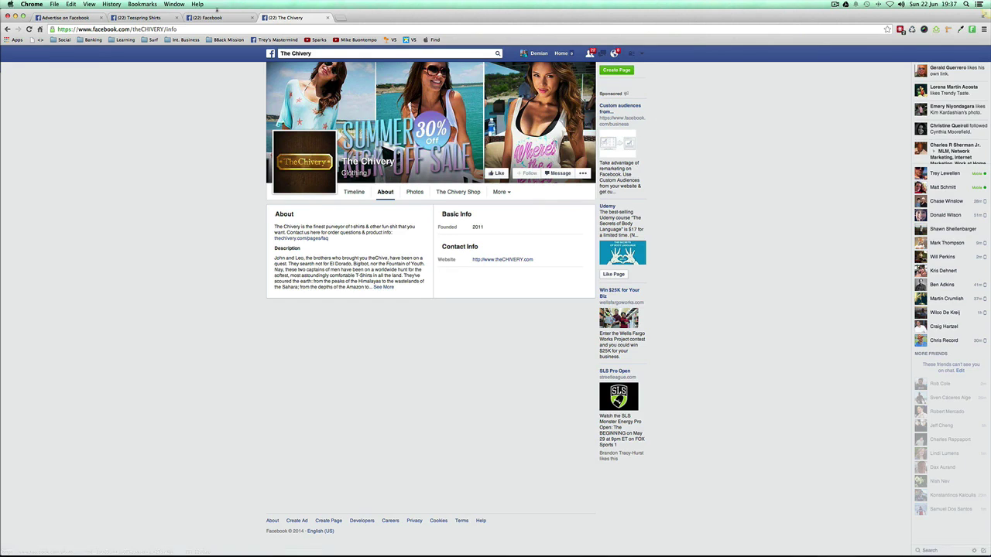
{"action": "left_click", "coordinate": [327, 17]}
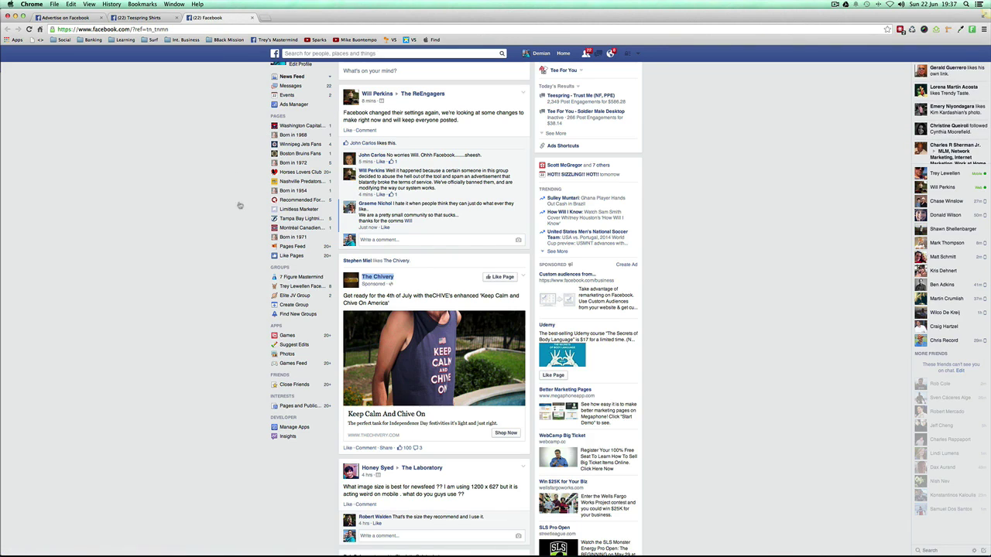
{"action": "left_click", "coordinate": [139, 17]}
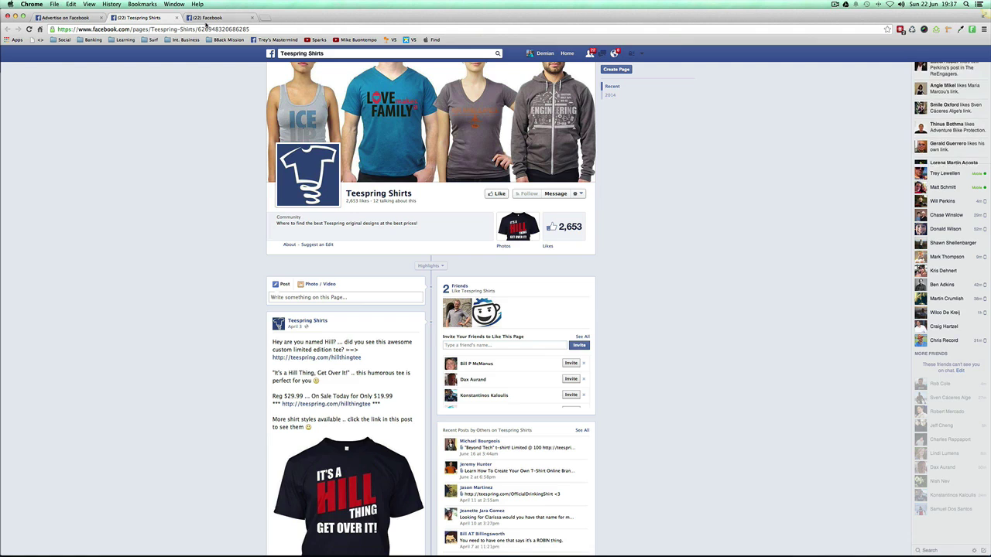
Close the '(22) Teespring Shirts' and '(22) Facebook' tabs, leaving the ad builder
{"action": "scroll", "coordinate": [151, 178], "scroll_direction": "down", "scroll_amount": 1}
{"action": "scroll", "coordinate": [154, 196], "scroll_direction": "up", "scroll_amount": 1}
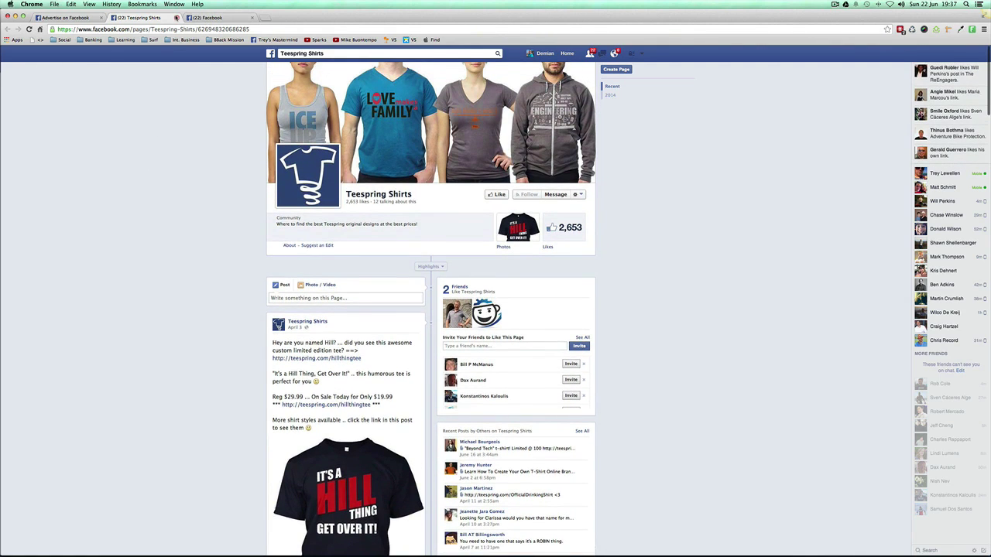
{"action": "left_click", "coordinate": [176, 17]}
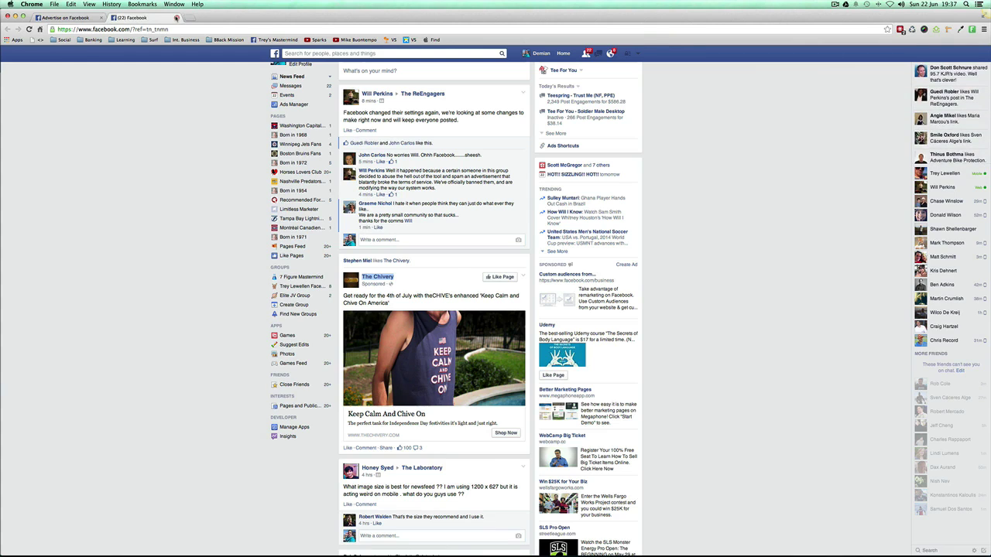
{"action": "left_click", "coordinate": [176, 17]}
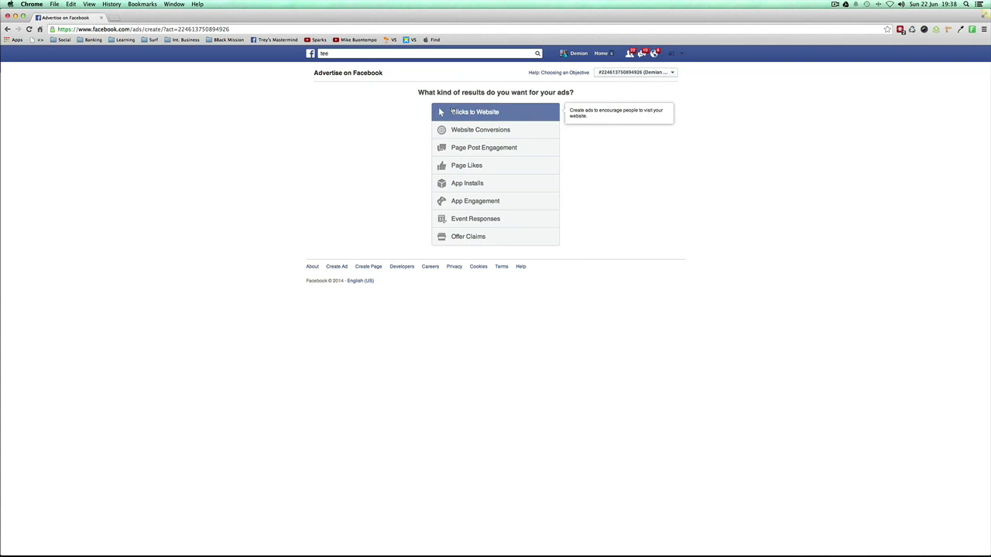
Choose Clicks to Website and promote teespring.com/trust-me-hemp-cures instead of heart-on-fire3
{"action": "left_click", "coordinate": [486, 115]}
{"action": "left_click", "coordinate": [530, 184]}
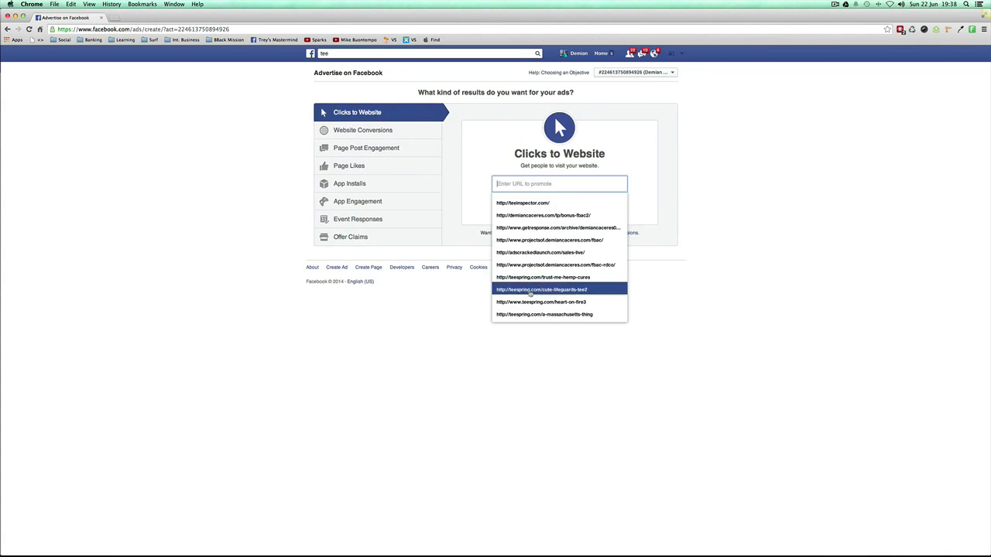
{"action": "left_click", "coordinate": [530, 302]}
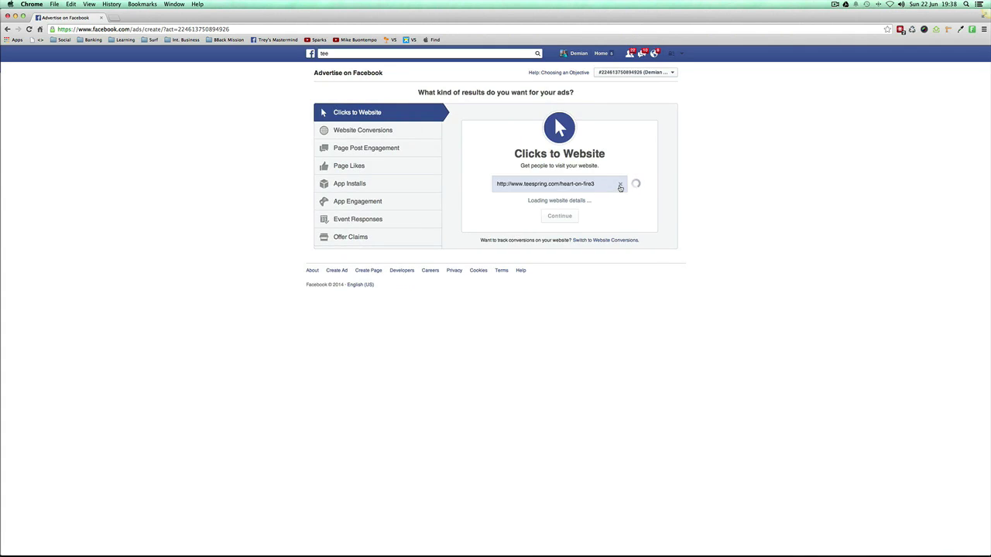
{"action": "left_click", "coordinate": [540, 167]}
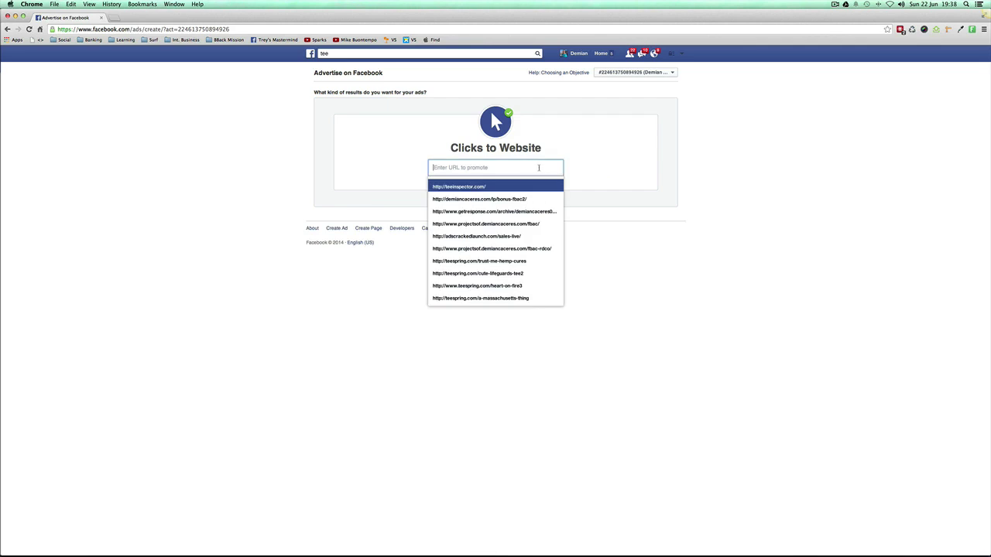
{"action": "left_click", "coordinate": [483, 261]}
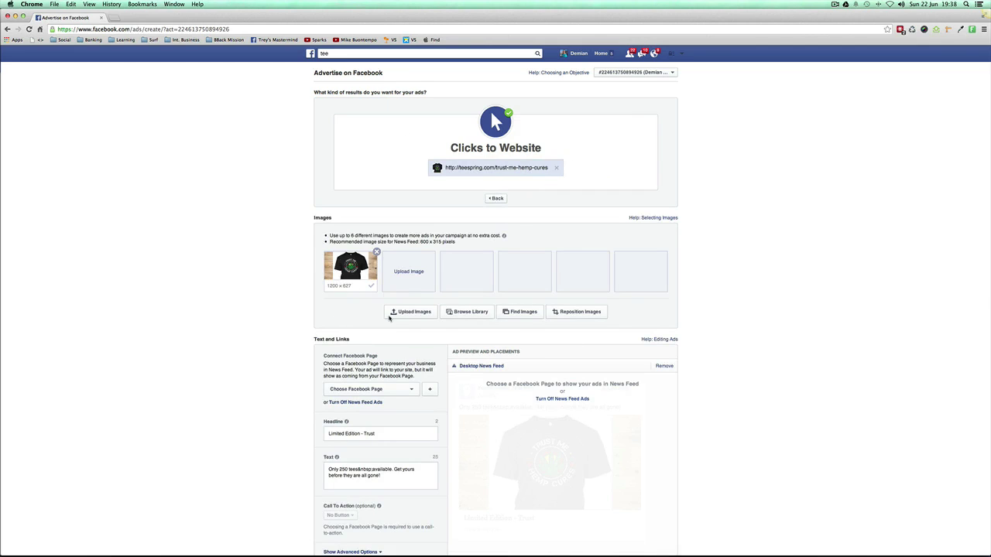
Connect the ad to the Twinfin Page and note the recommended 600 x 315 image size
{"action": "scroll", "coordinate": [390, 319], "scroll_direction": "down", "scroll_amount": 2}
{"action": "left_click", "coordinate": [391, 348]}
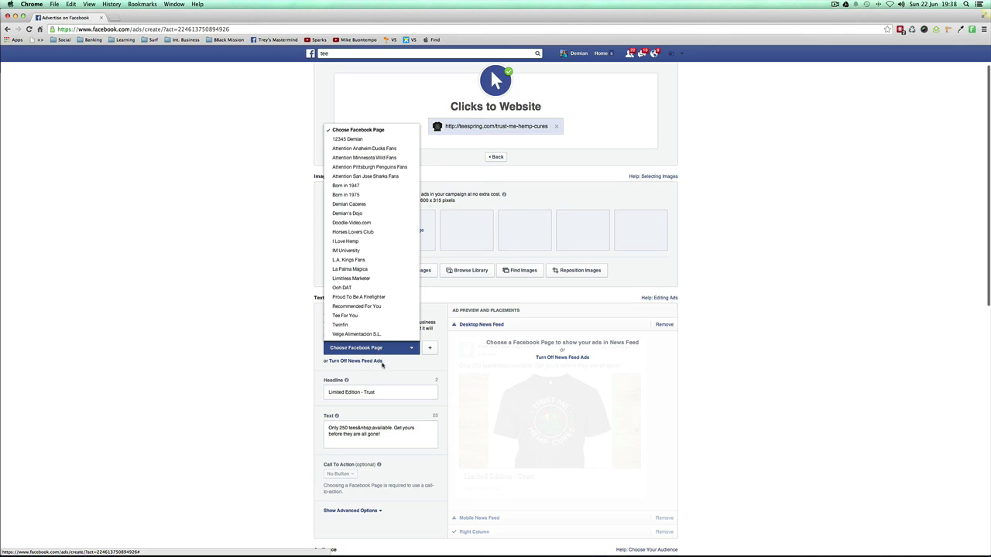
{"action": "left_click", "coordinate": [364, 324]}
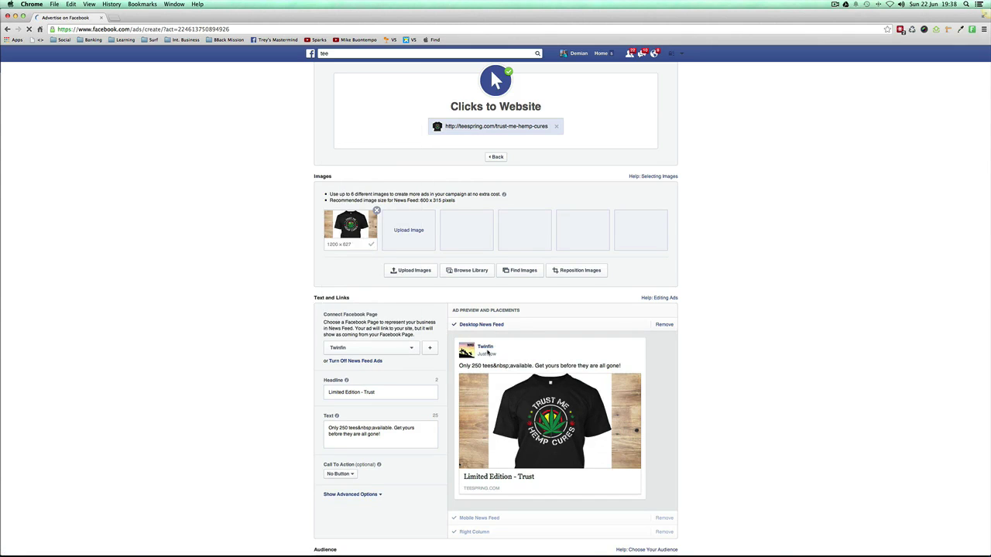
{"action": "scroll", "coordinate": [477, 416], "scroll_direction": "down", "scroll_amount": 1}
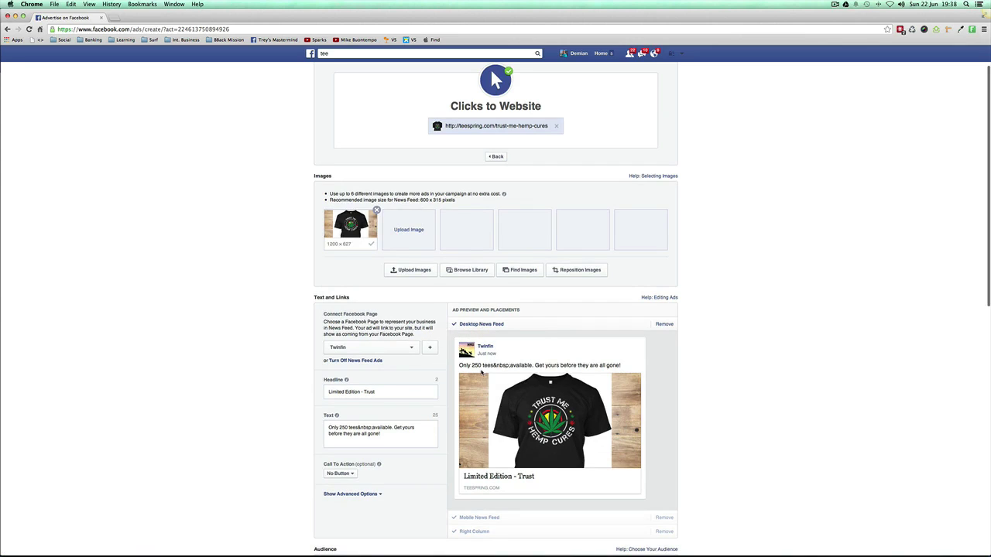
{"action": "scroll", "coordinate": [486, 373], "scroll_direction": "down", "scroll_amount": 1}
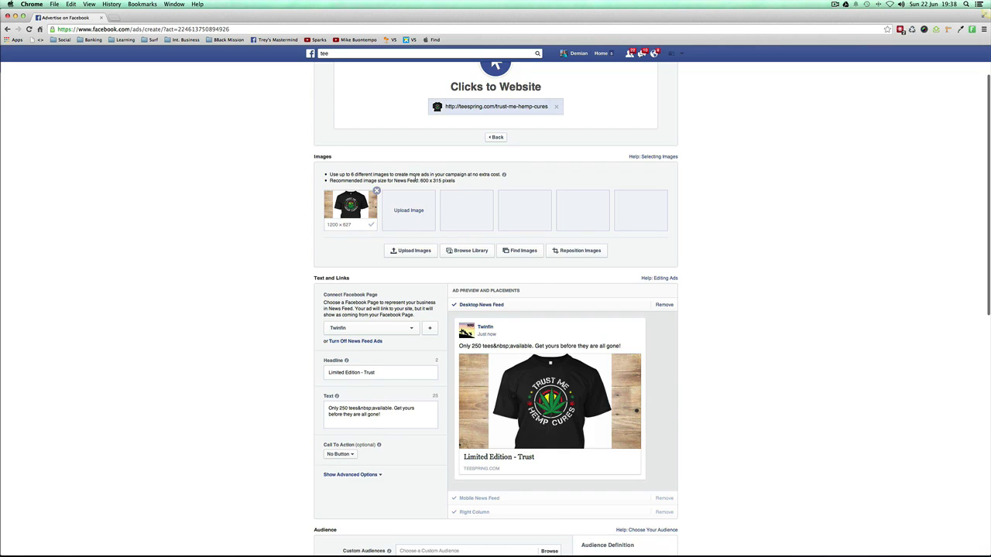
{"action": "left_click_drag", "start_coordinate": [420, 181], "coordinate": [445, 180]}
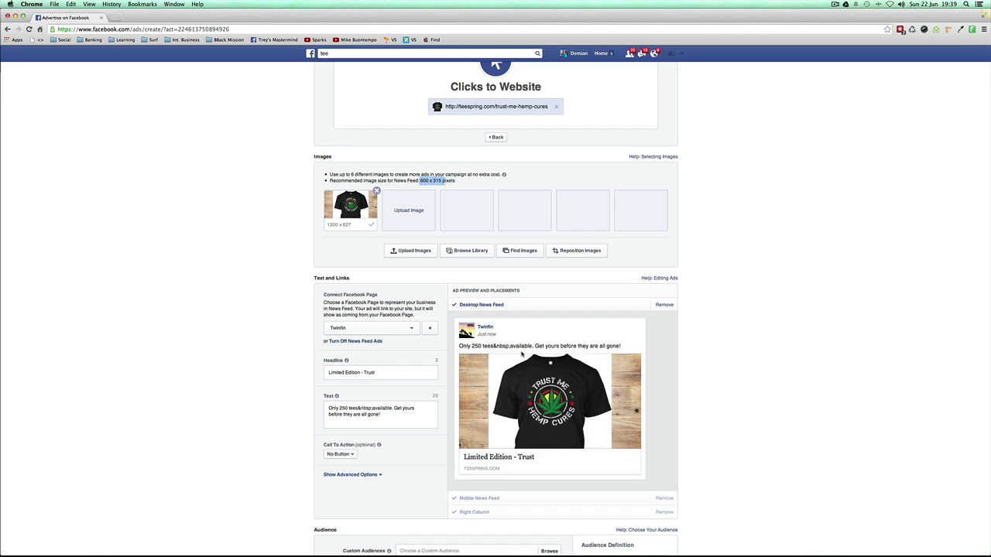
Review the Clicks to Website settings, then go back to the objective choices
{"action": "scroll", "coordinate": [436, 127], "scroll_direction": "up", "scroll_amount": 2}
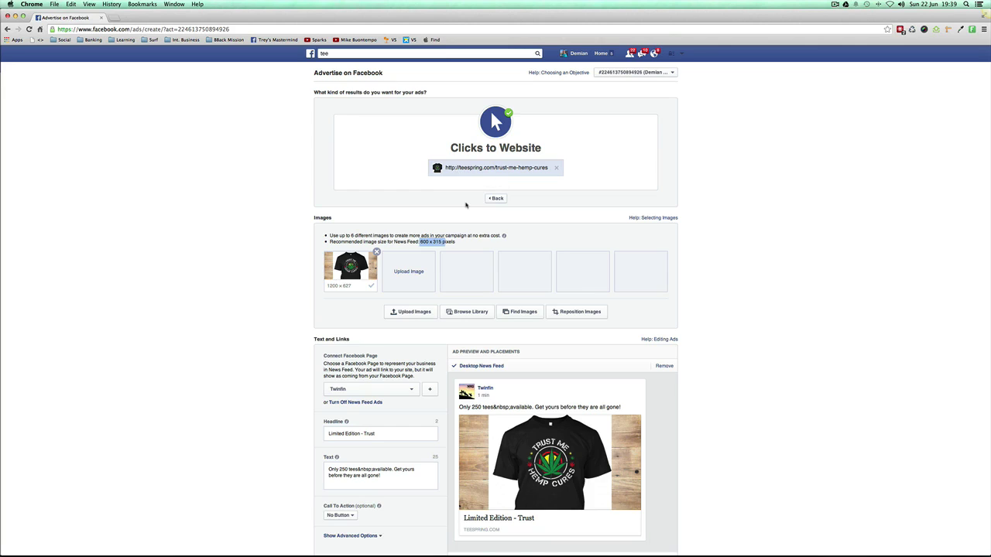
{"action": "left_click", "coordinate": [375, 205]}
{"action": "scroll", "coordinate": [706, 369], "scroll_direction": "down", "scroll_amount": 3}
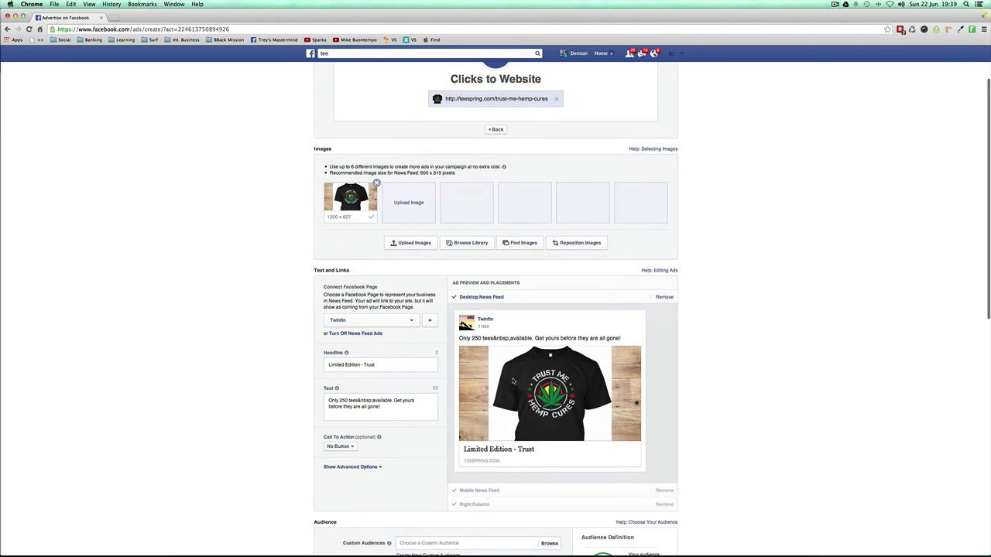
{"action": "scroll", "coordinate": [230, 298], "scroll_direction": "up", "scroll_amount": 3}
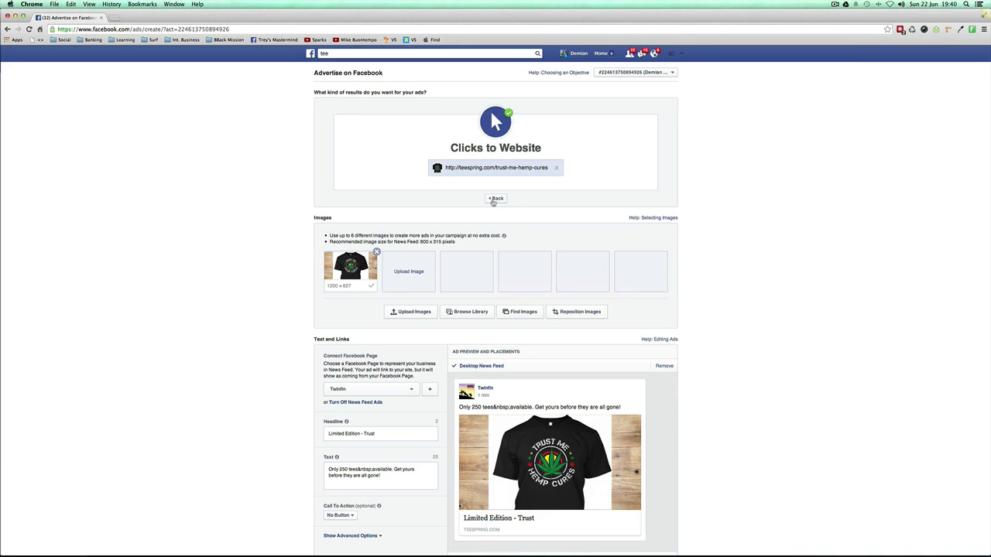
{"action": "left_click", "coordinate": [494, 198]}
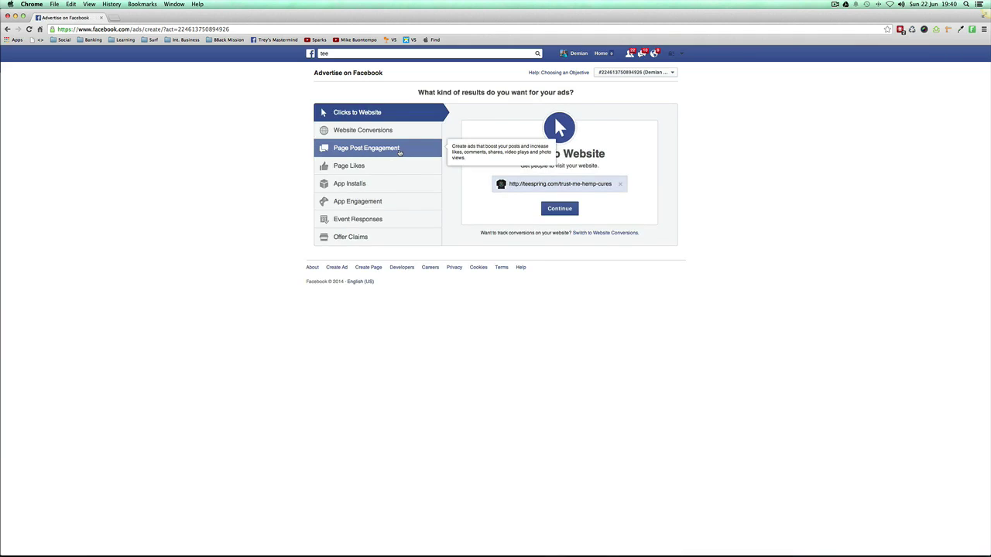
Choose Page Post Engagement, find the Dojo Page via 'demian', and select the 1ST NICHE post
{"action": "left_click", "coordinate": [355, 153]}
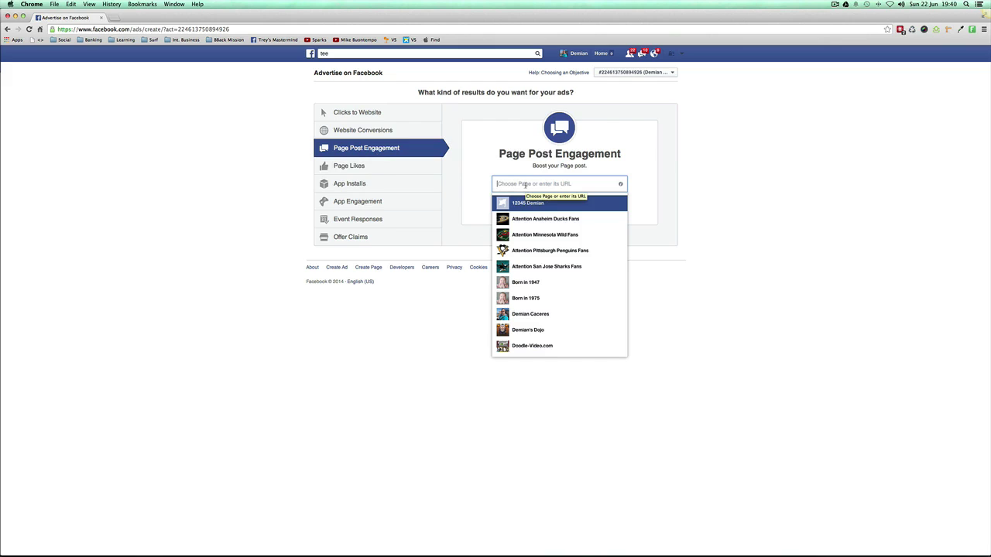
{"action": "type", "text": "demian"}
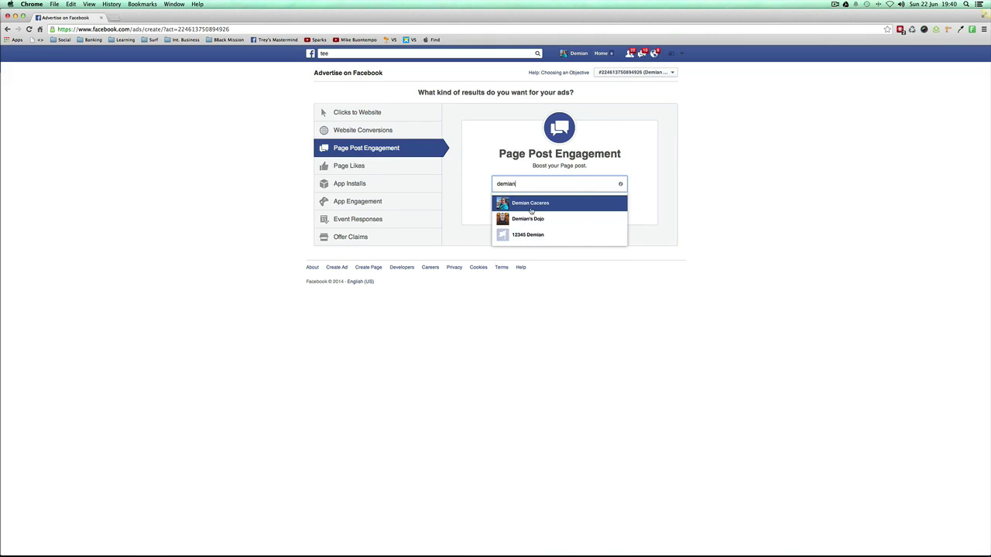
{"action": "left_click", "coordinate": [531, 218]}
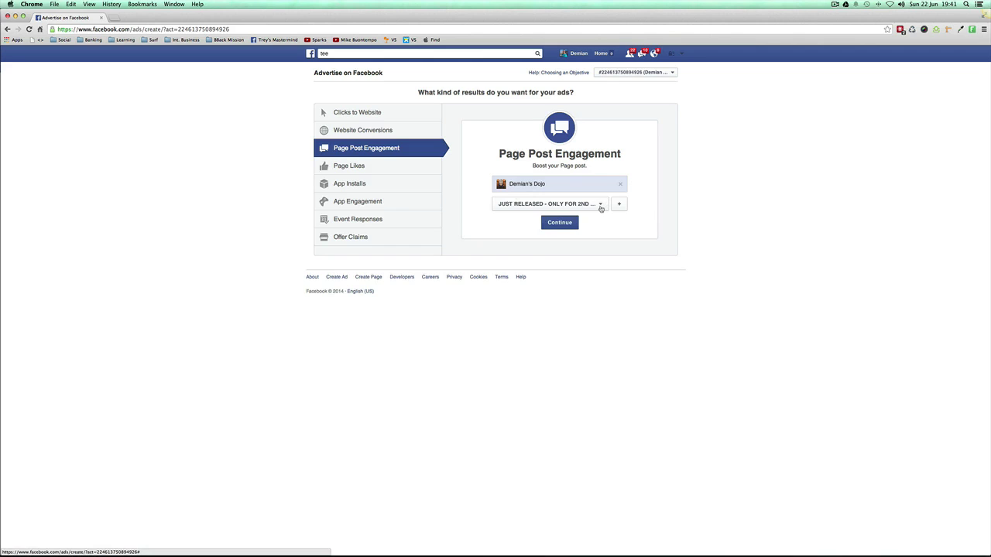
{"action": "left_click", "coordinate": [601, 205]}
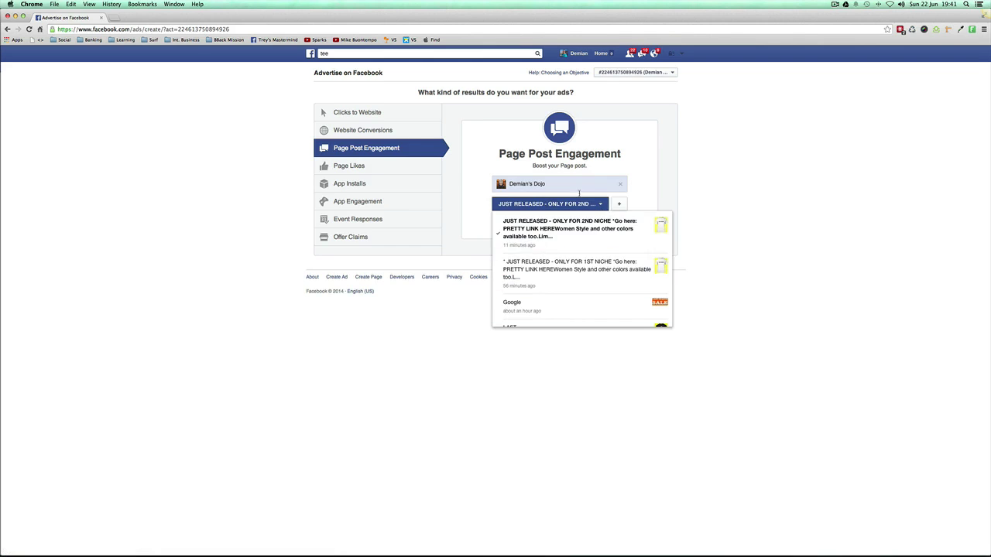
{"action": "left_click", "coordinate": [591, 265]}
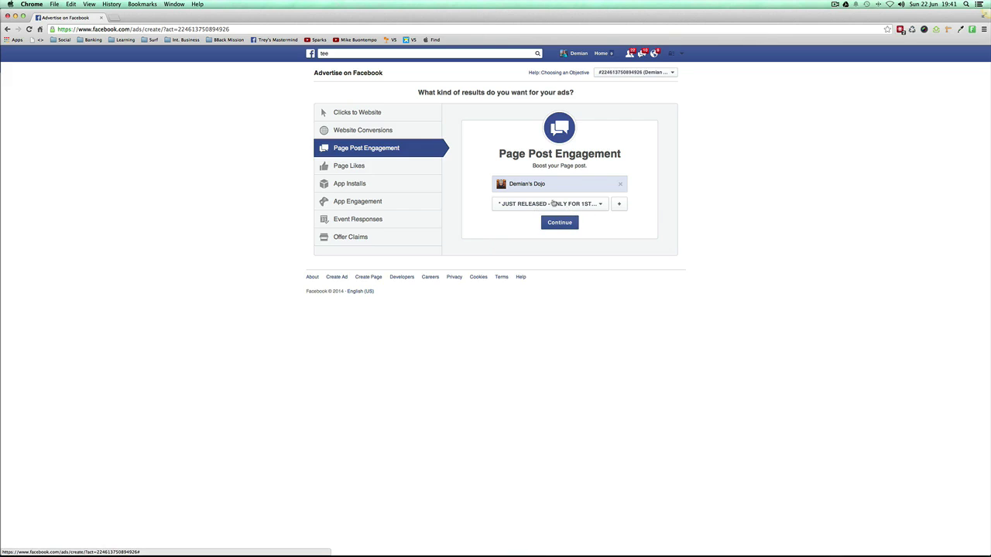
{"action": "left_click", "coordinate": [585, 205]}
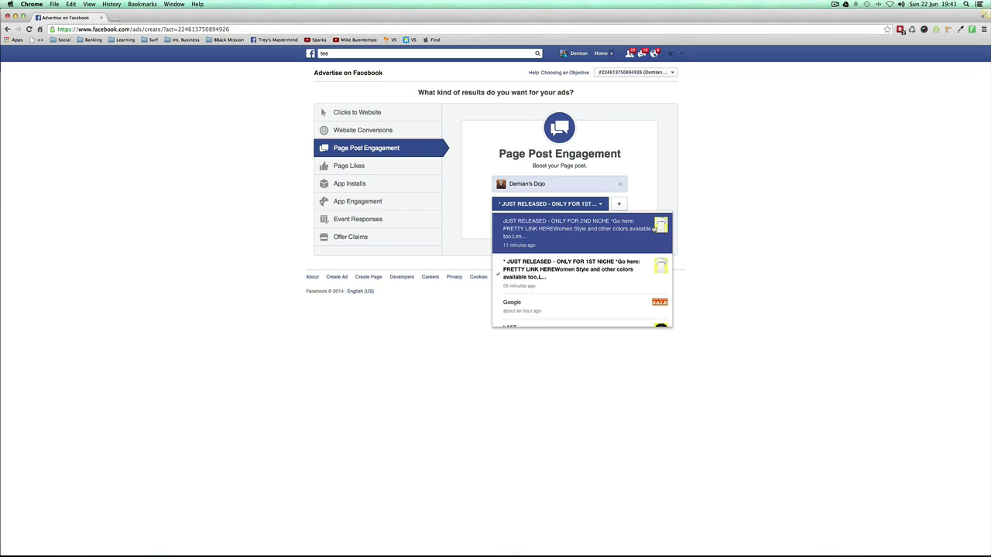
{"action": "left_click", "coordinate": [588, 273]}
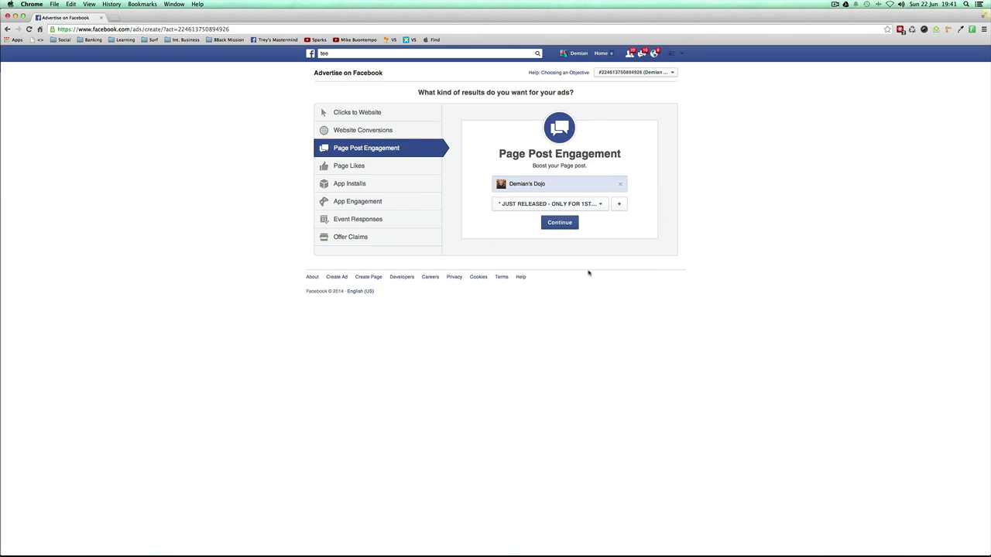
Continue to the post details, remove the Right Column placement, and show advanced options
{"action": "left_click", "coordinate": [559, 222]}
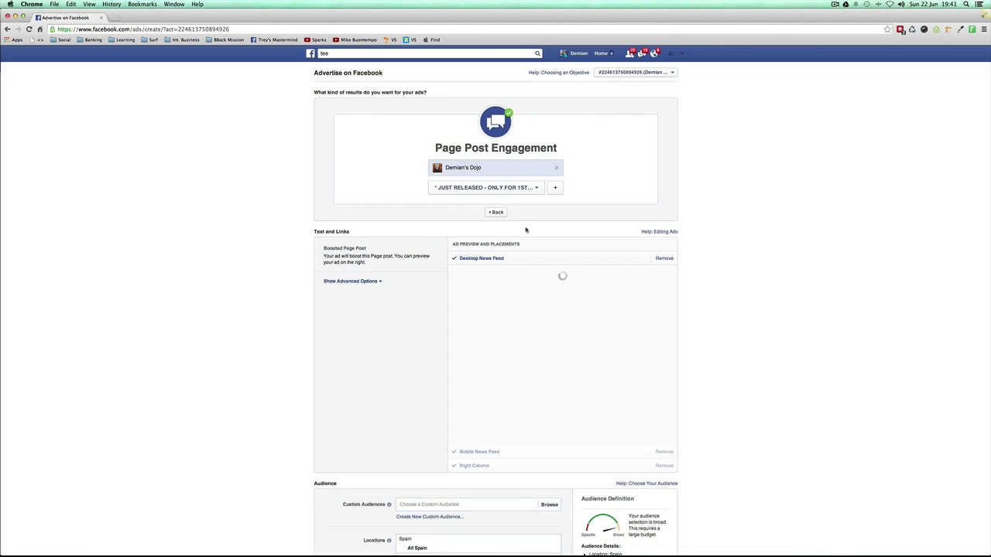
{"action": "scroll", "coordinate": [408, 298], "scroll_direction": "down", "scroll_amount": 1}
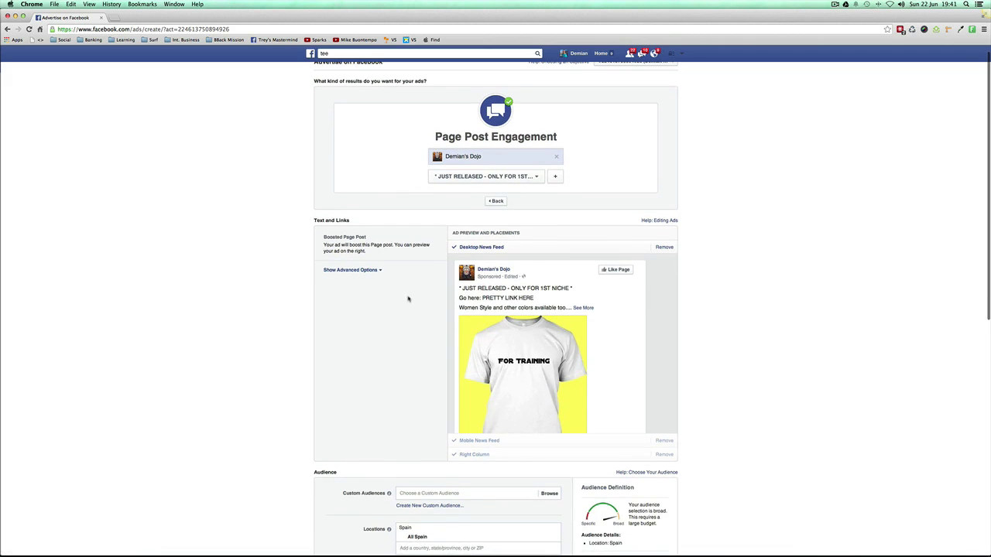
{"action": "left_click", "coordinate": [664, 455]}
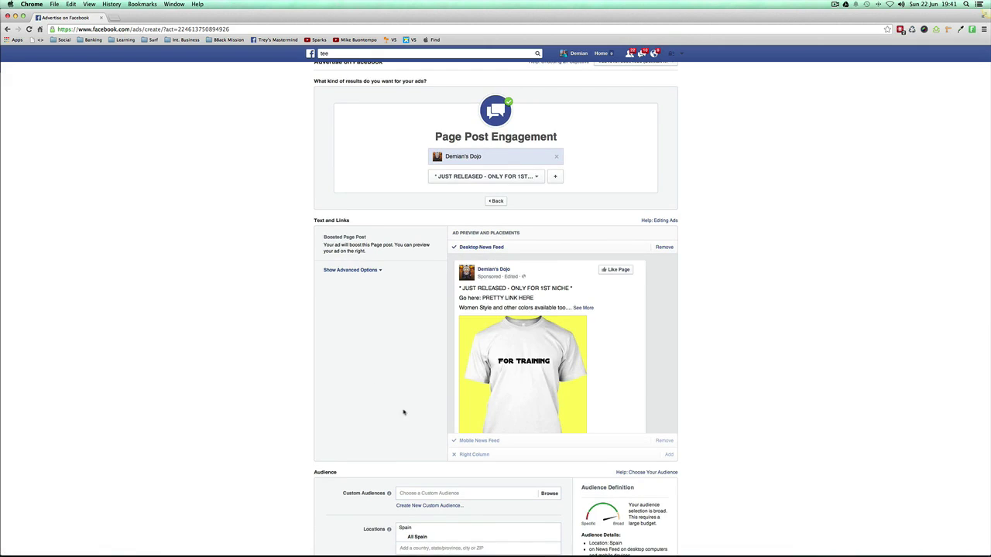
{"action": "left_click", "coordinate": [356, 270]}
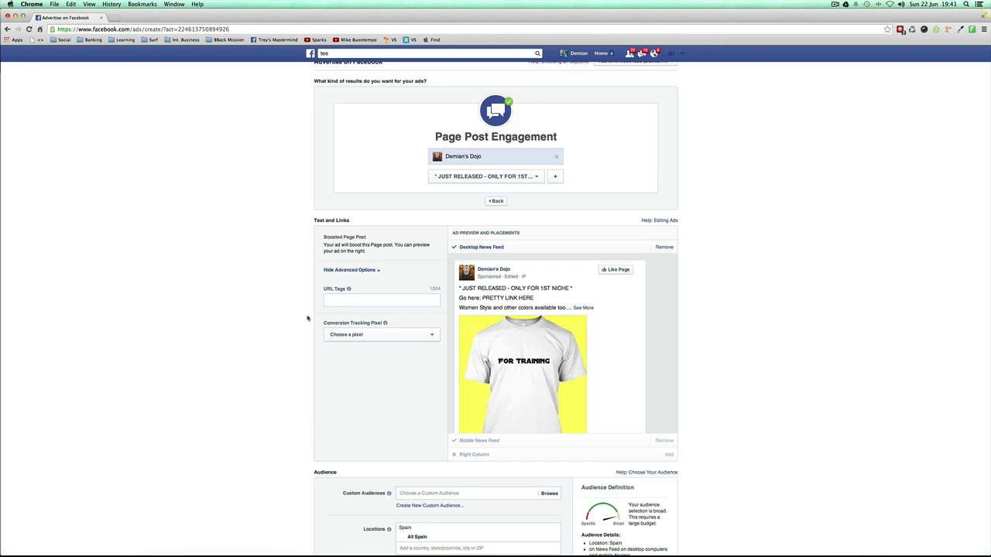
Choose the 'Teespring - For Training' conversion tracking pixel and place the cursor in URL Tags
{"action": "left_click", "coordinate": [344, 301]}
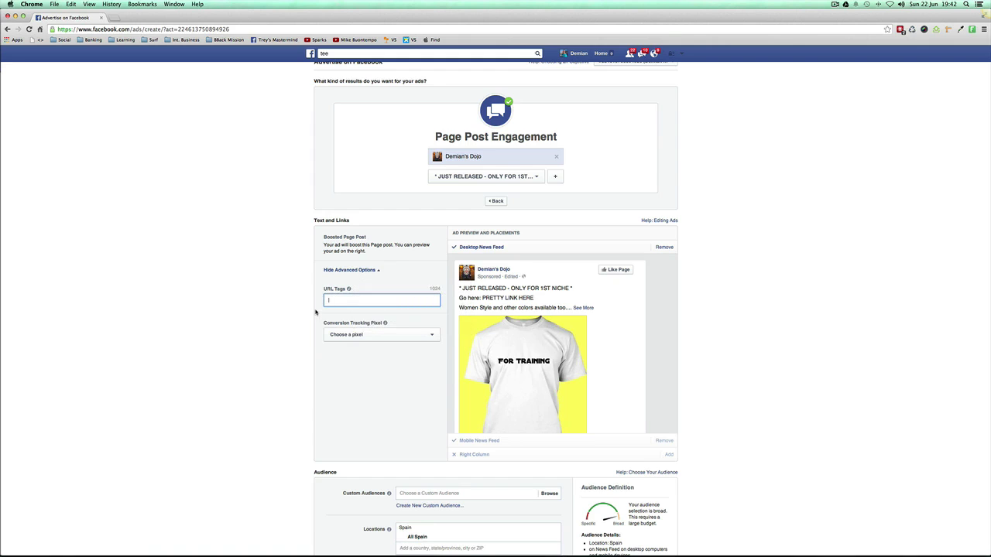
{"action": "left_click", "coordinate": [372, 335]}
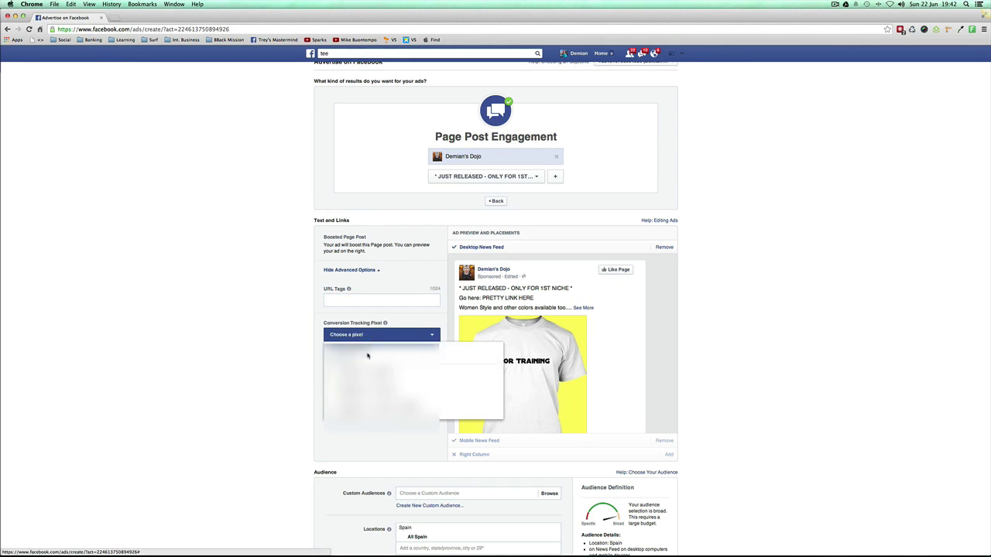
{"action": "left_click", "coordinate": [364, 398]}
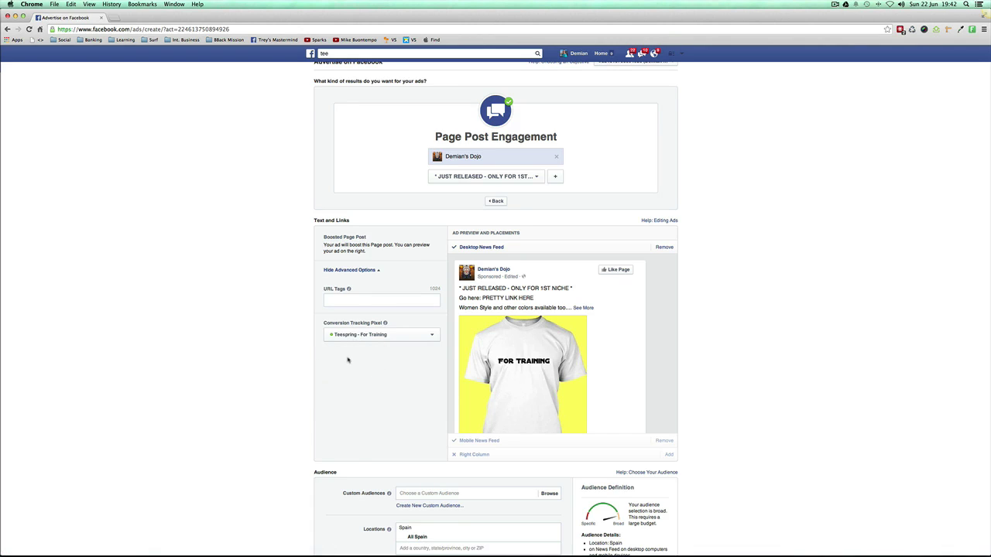
{"action": "left_click", "coordinate": [358, 300]}
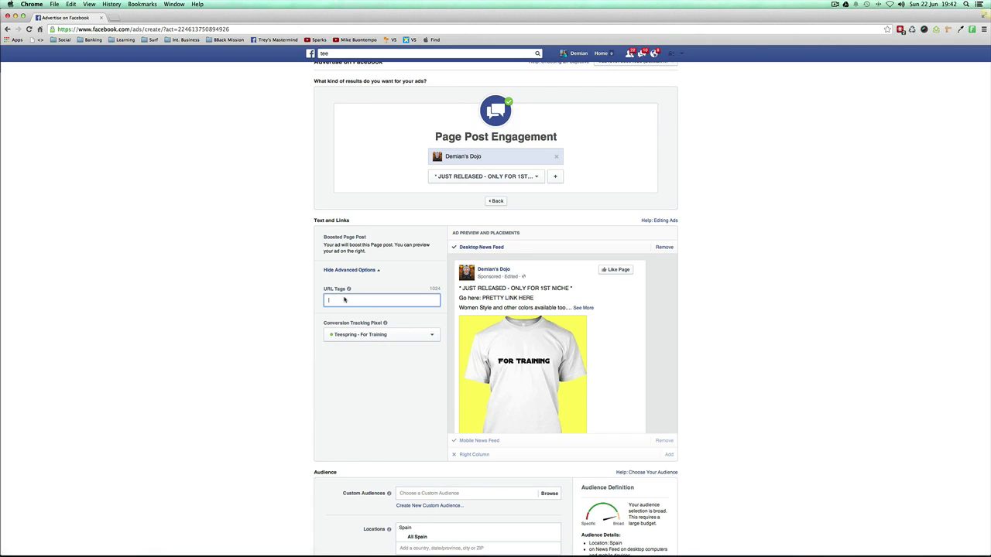
Enter a ?var URL tag ending in 'chadmuska' in the Advanced Options URL Tags field
{"action": "mouse_move", "coordinate": [349, 290]}
{"action": "type", "text": "?"}
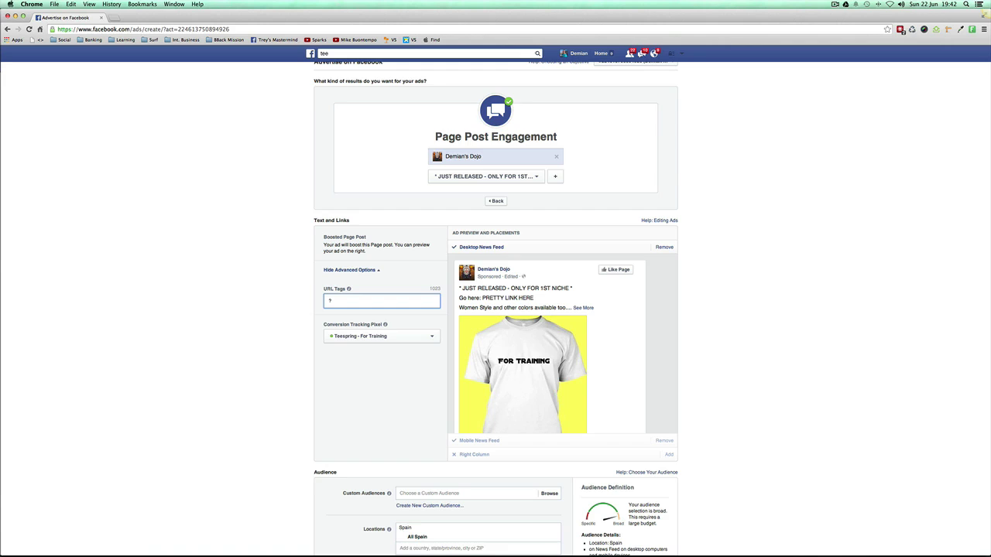
{"action": "key", "text": "BackSpace"}
{"action": "key", "text": "BackSpace"}
{"action": "key", "text": "BackSpace"}
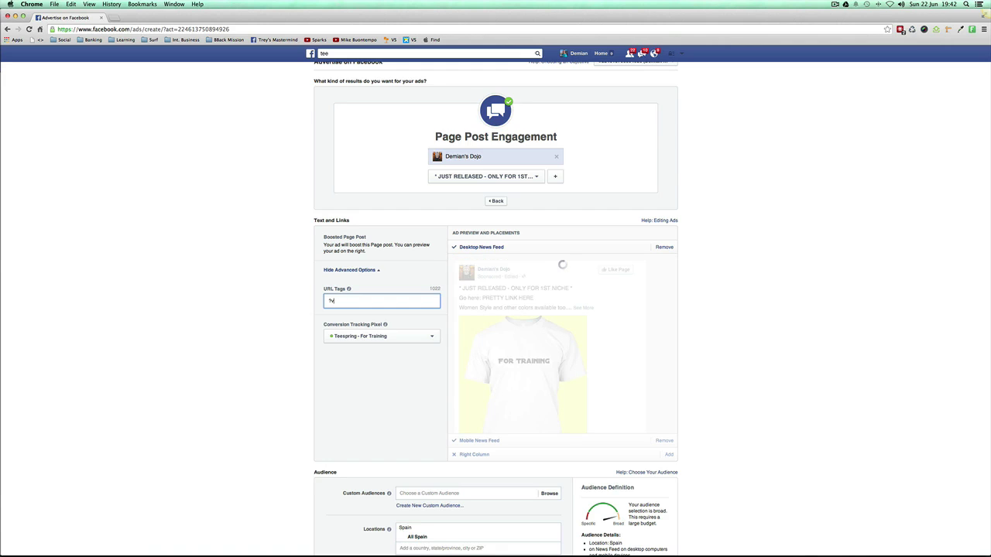
{"action": "type", "text": "i"}
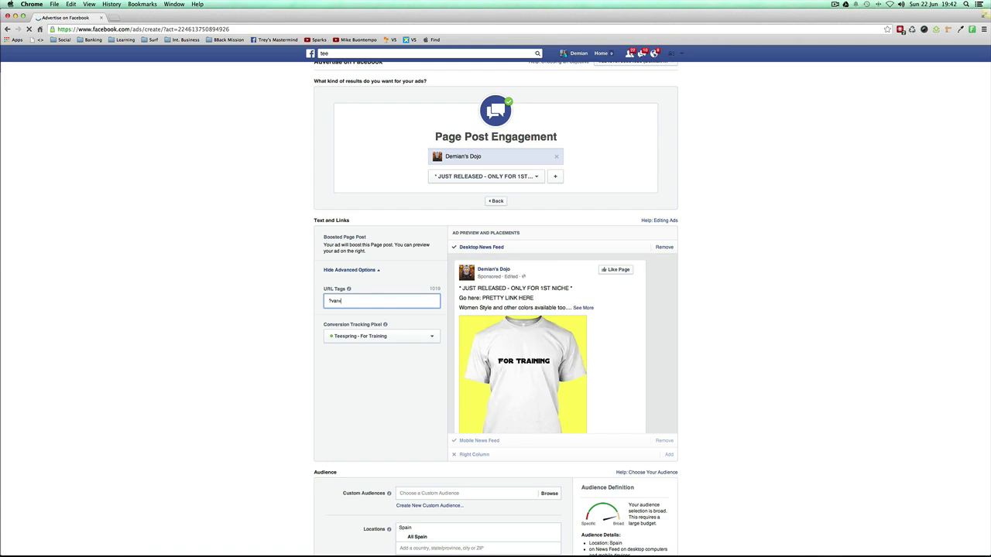
{"action": "type", "text": "int"}
{"action": "key", "text": "BackSpace"}
{"action": "key", "text": "BackSpace"}
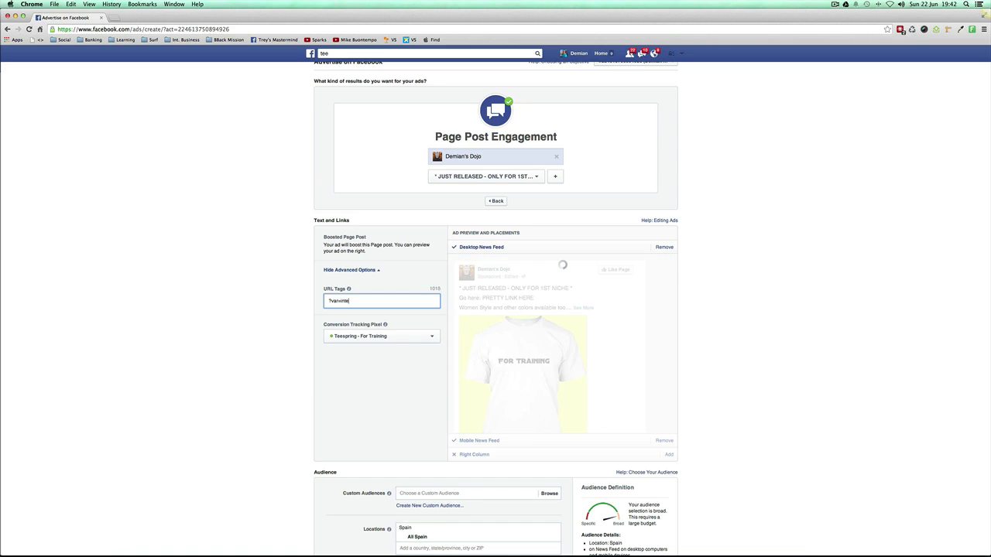
{"action": "key", "text": "BackSpace"}
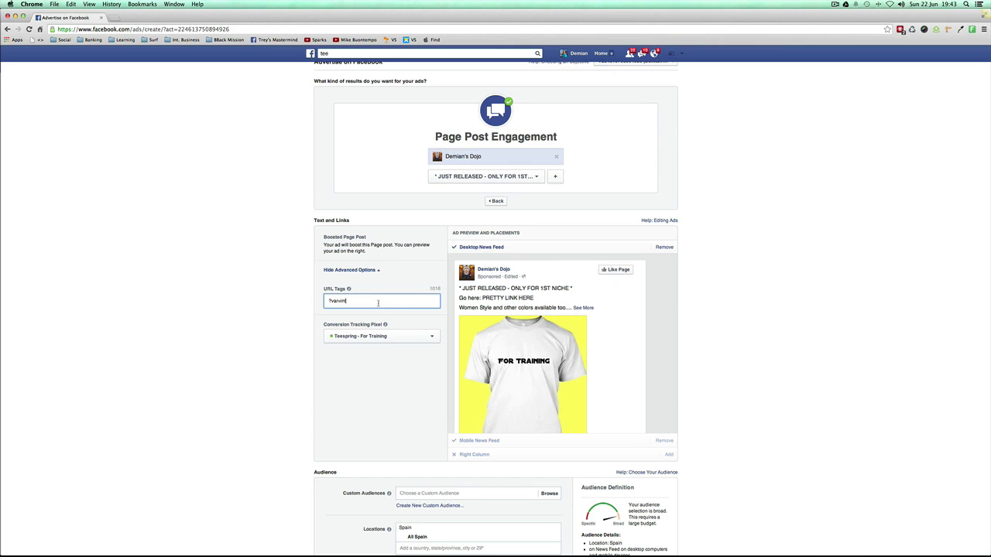
{"action": "type", "text": "chadmuska"}
{"action": "left_click_drag", "start_coordinate": [375, 301], "coordinate": [328, 302]}
{"action": "left_click", "coordinate": [337, 303]}
{"action": "left_click_drag", "start_coordinate": [329, 302], "coordinate": [372, 302]}
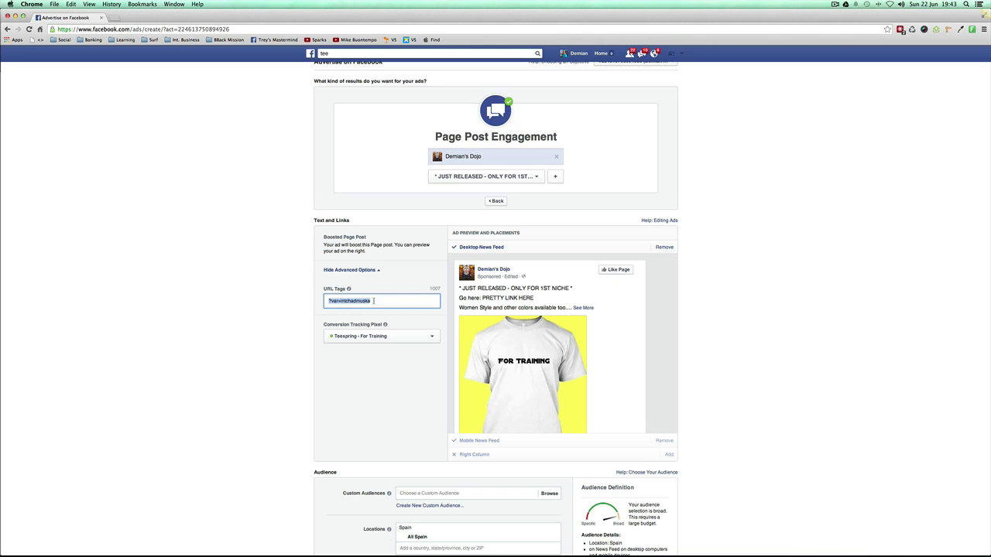
{"action": "left_click", "coordinate": [518, 298]}
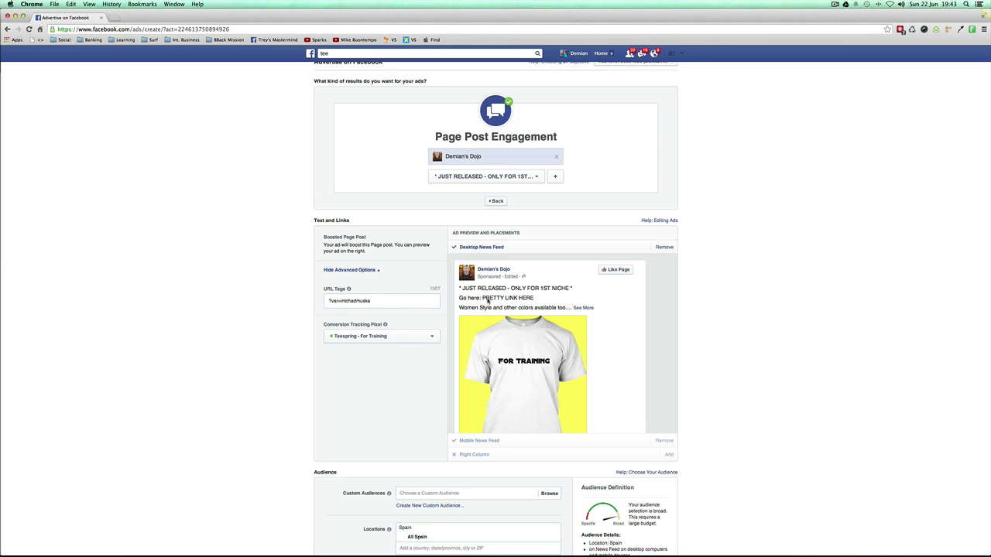
{"action": "scroll", "coordinate": [433, 300], "scroll_direction": "up", "scroll_amount": 1}
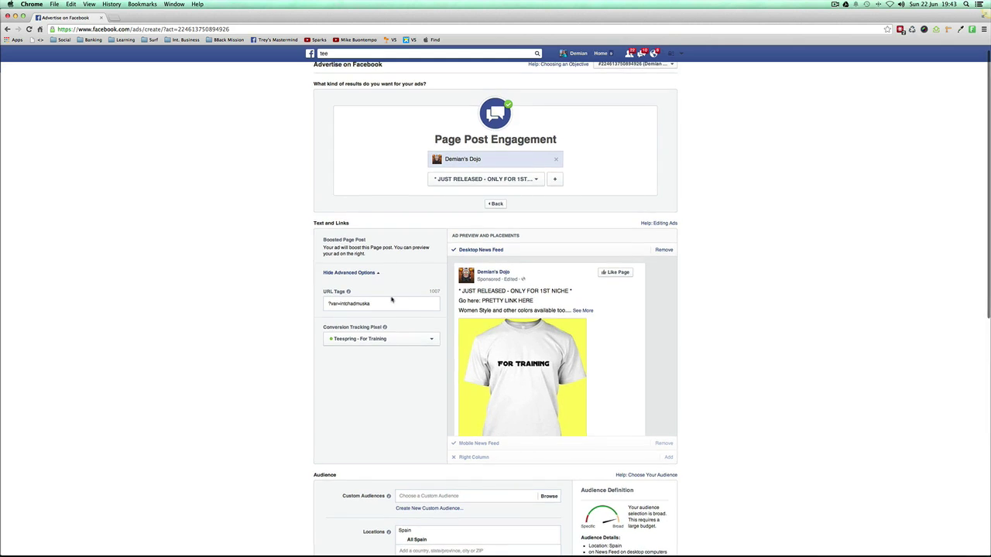
Load analytics.teespring.com in a new browser tab
{"action": "left_click", "coordinate": [114, 17]}
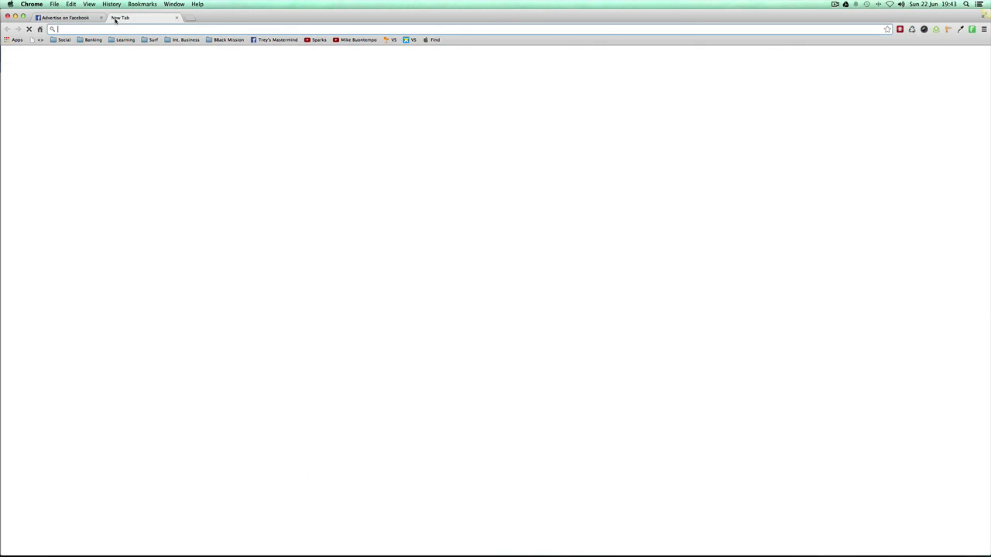
{"action": "type", "text": "analytics.teespring.com"}
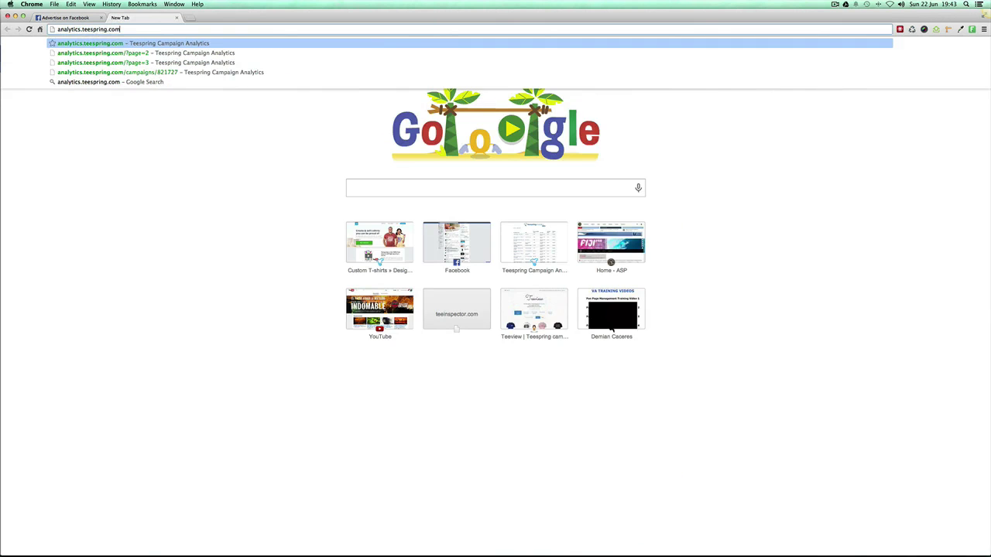
{"action": "key", "text": "Return"}
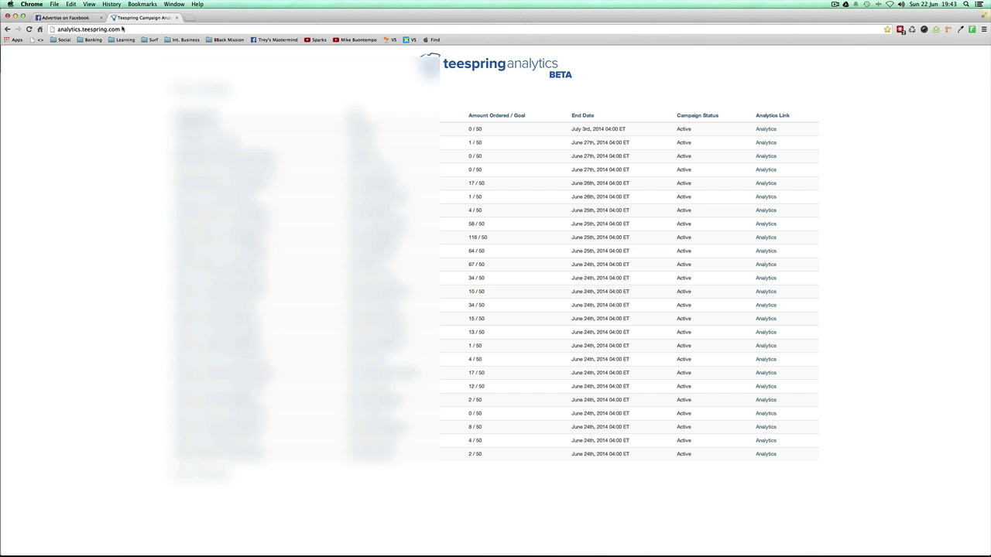
Check the first campaign's empty GET Variable Data, then go back to the Facebook ad tab
{"action": "left_click", "coordinate": [768, 131]}
{"action": "scroll", "coordinate": [892, 144], "scroll_direction": "down", "scroll_amount": 5}
{"action": "scroll", "coordinate": [893, 144], "scroll_direction": "down", "scroll_amount": 10}
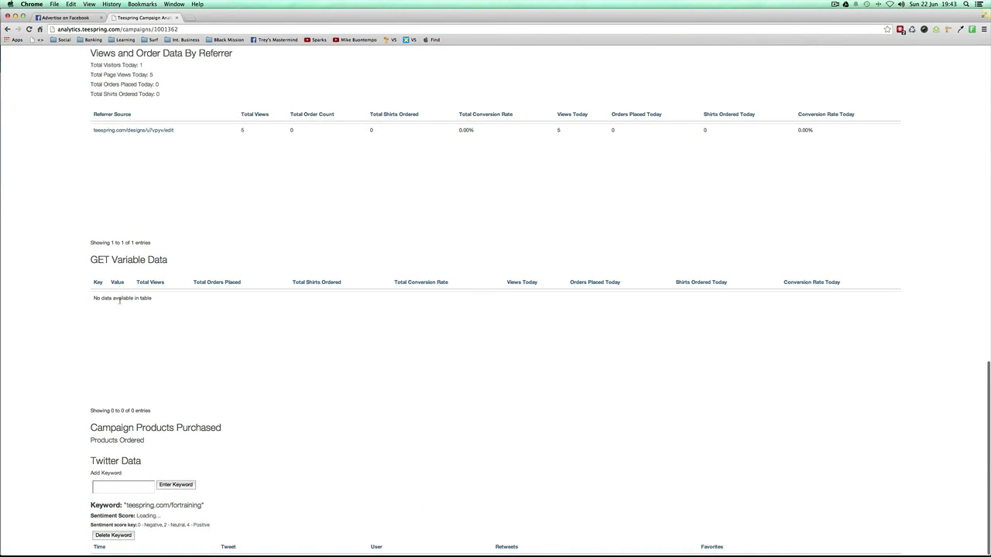
{"action": "left_click_drag", "start_coordinate": [93, 298], "coordinate": [103, 298]}
{"action": "left_click", "coordinate": [70, 17]}
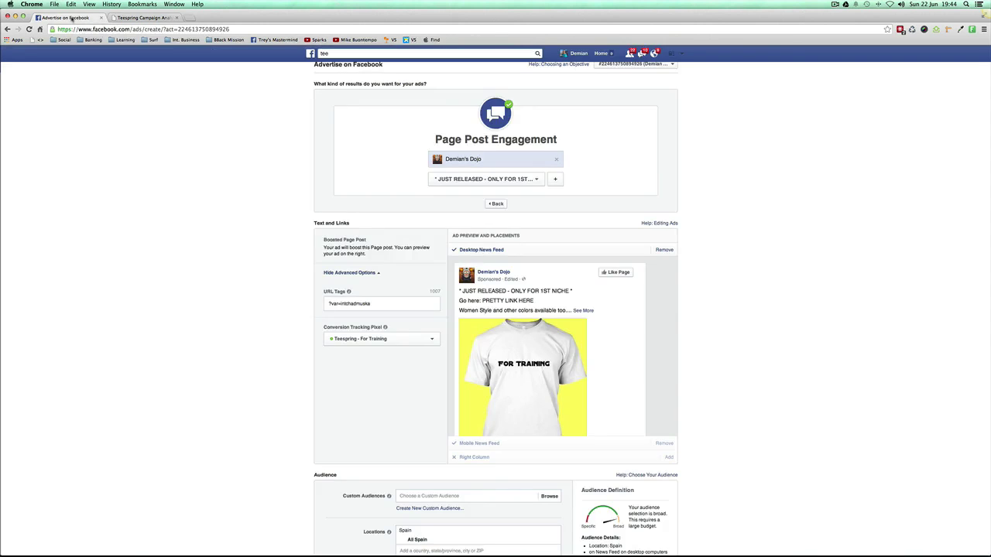
{"action": "left_click_drag", "start_coordinate": [376, 304], "coordinate": [305, 303]}
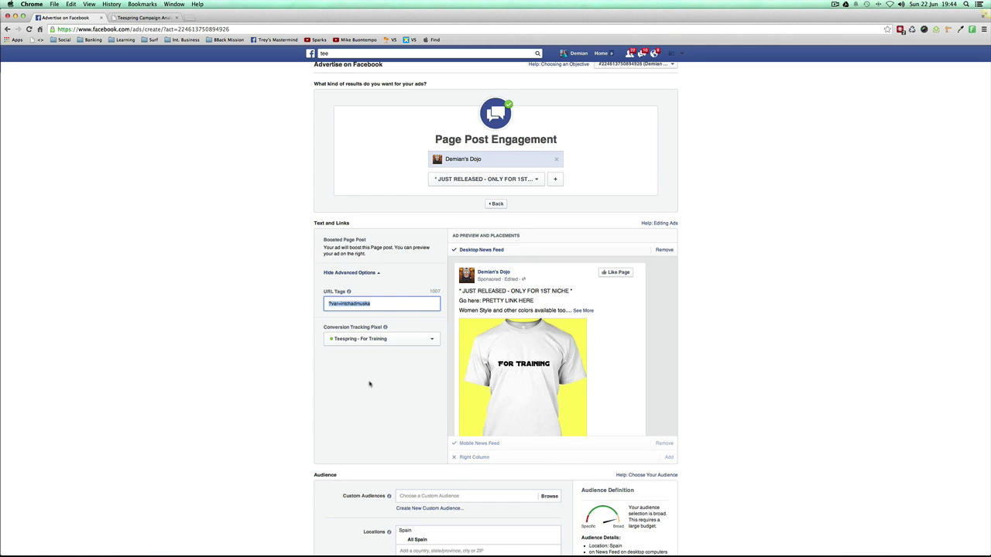
{"action": "scroll", "coordinate": [370, 385], "scroll_direction": "down", "scroll_amount": 2}
Replace Spain with United States as the target location
{"action": "scroll", "coordinate": [312, 349], "scroll_direction": "down", "scroll_amount": 5}
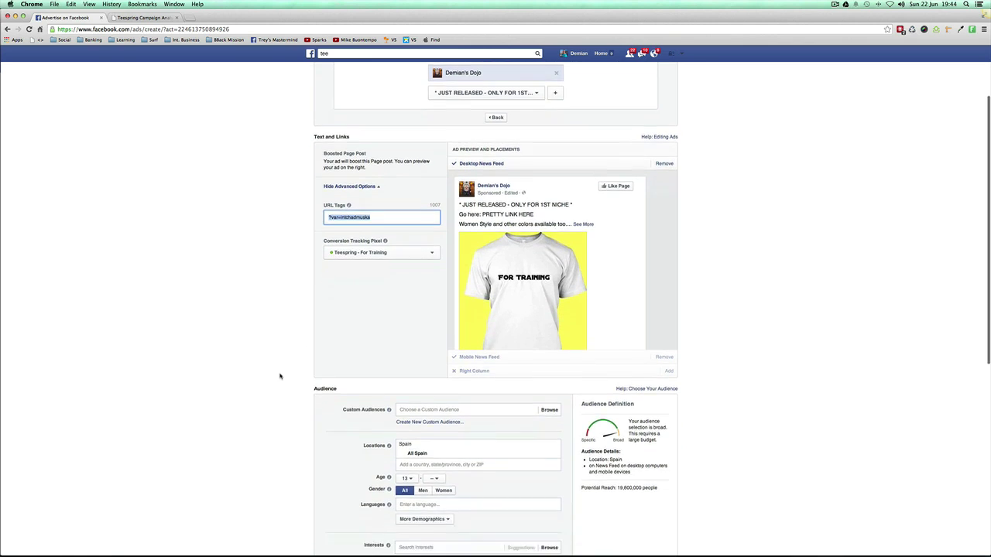
{"action": "scroll", "coordinate": [294, 375], "scroll_direction": "down", "scroll_amount": 6}
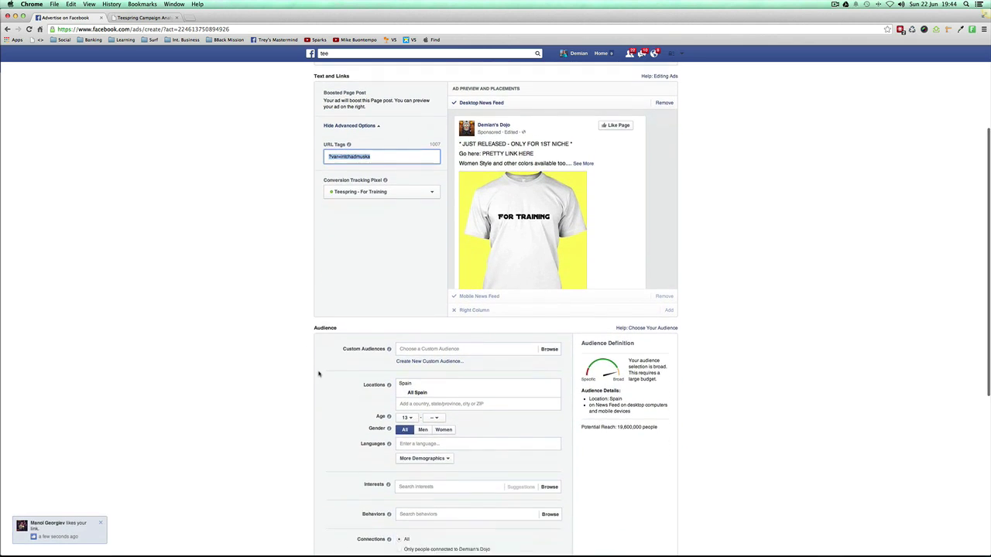
{"action": "left_click", "coordinate": [553, 343]}
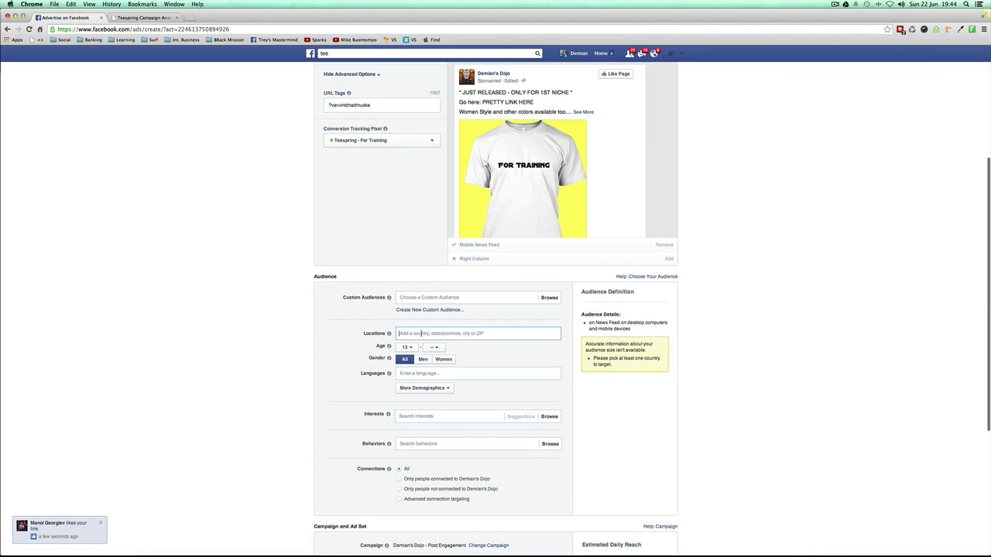
{"action": "type", "text": "uni"}
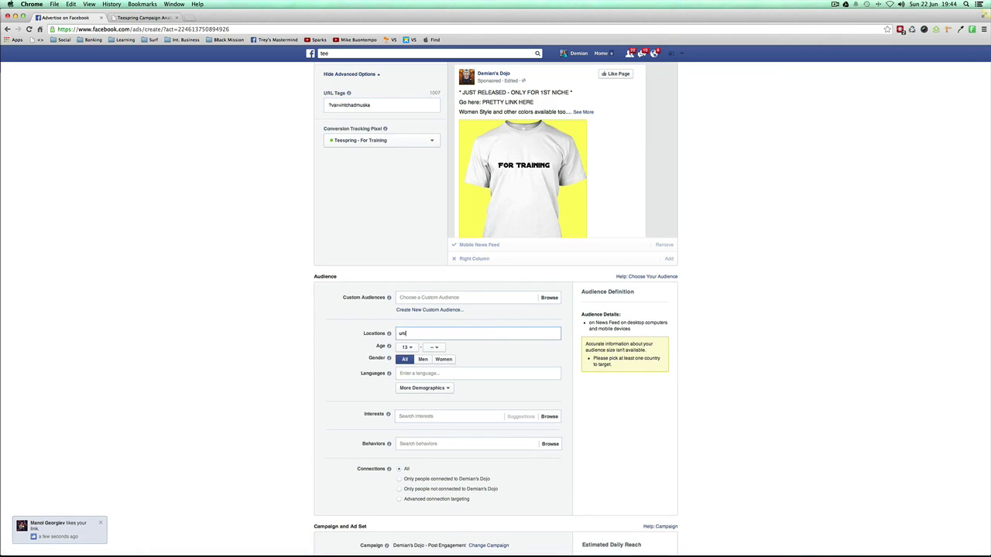
{"action": "type", "text": "ted"}
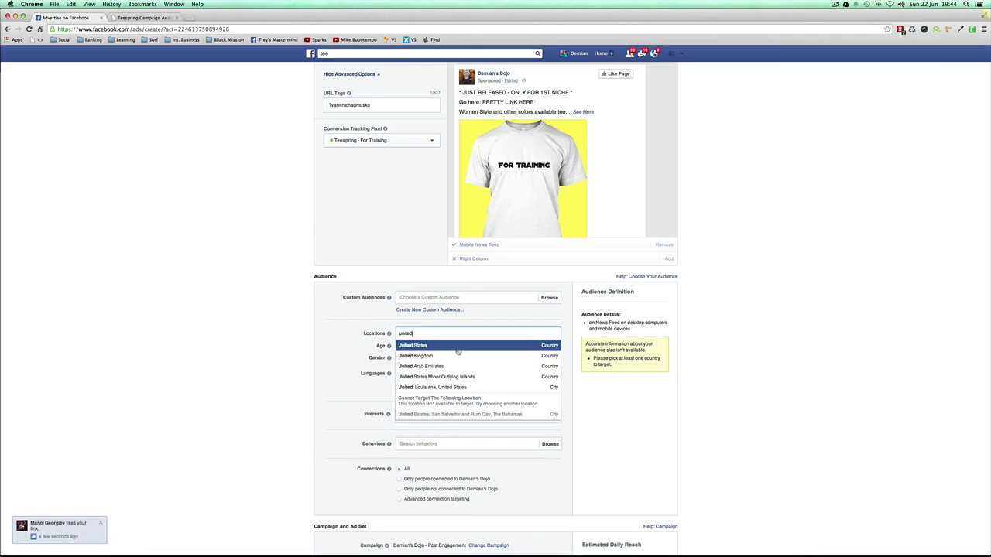
{"action": "left_click", "coordinate": [459, 353]}
Set the audience age to 21 and older with no maximum age
{"action": "left_click", "coordinate": [406, 366]}
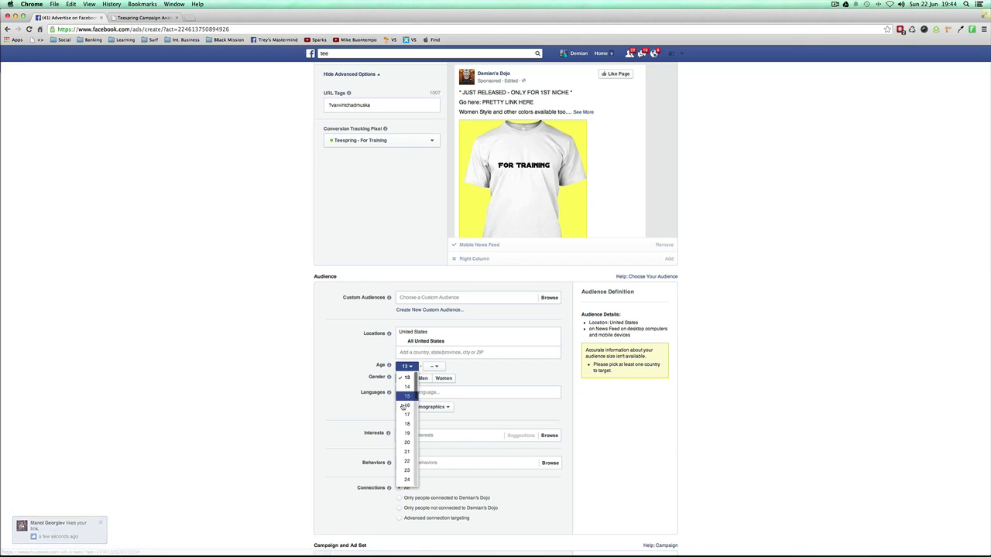
{"action": "left_click", "coordinate": [407, 452]}
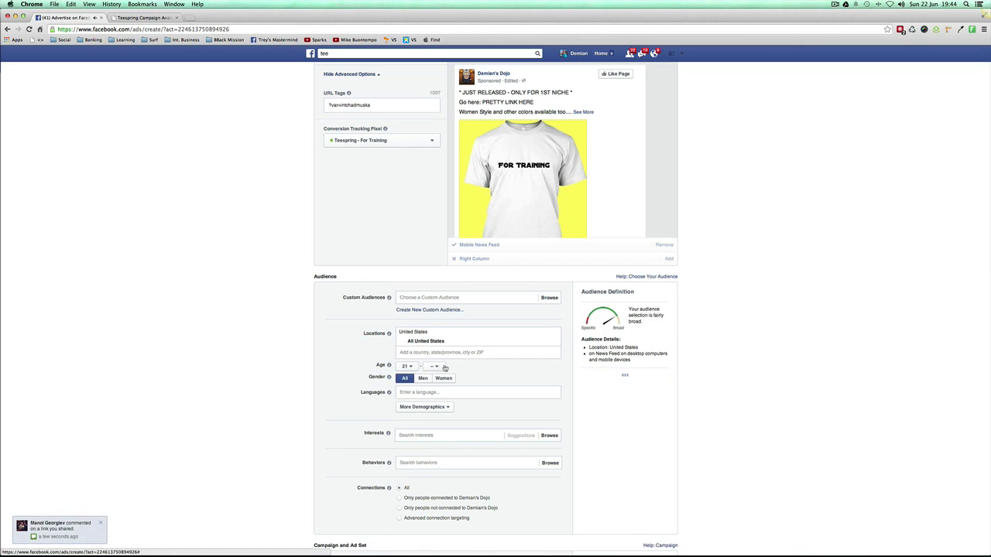
{"action": "left_click", "coordinate": [434, 366]}
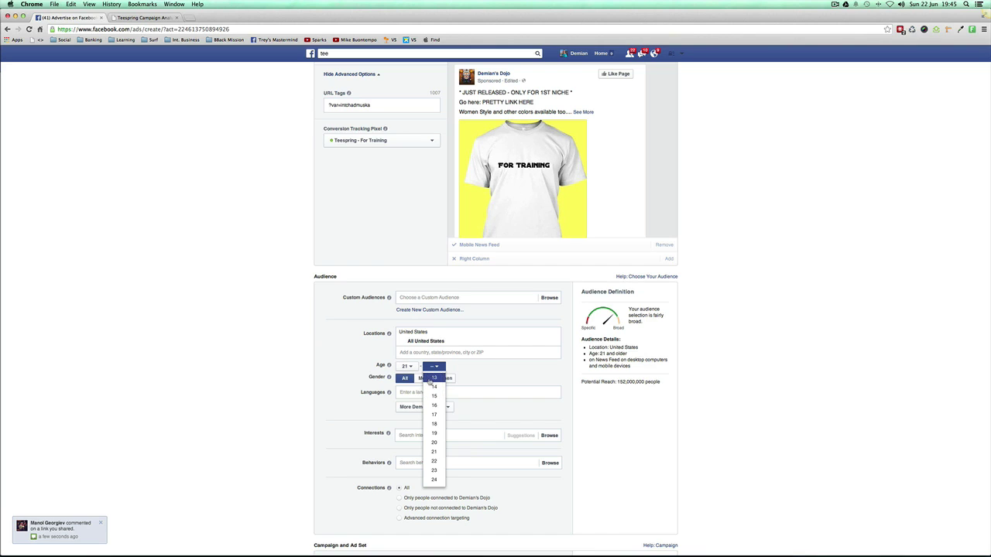
{"action": "scroll", "coordinate": [307, 387], "scroll_direction": "up", "scroll_amount": 1}
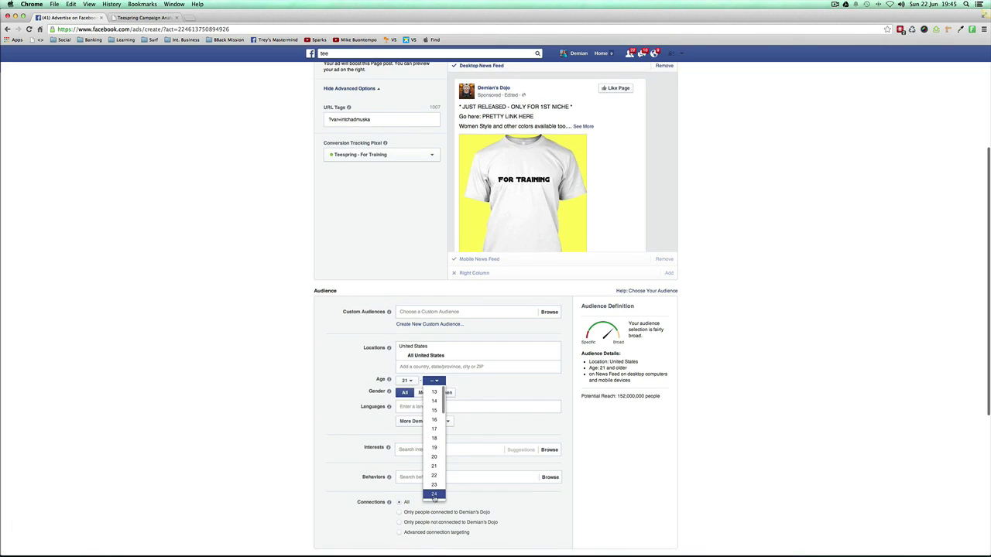
{"action": "scroll", "coordinate": [435, 483], "scroll_direction": "down", "scroll_amount": 2}
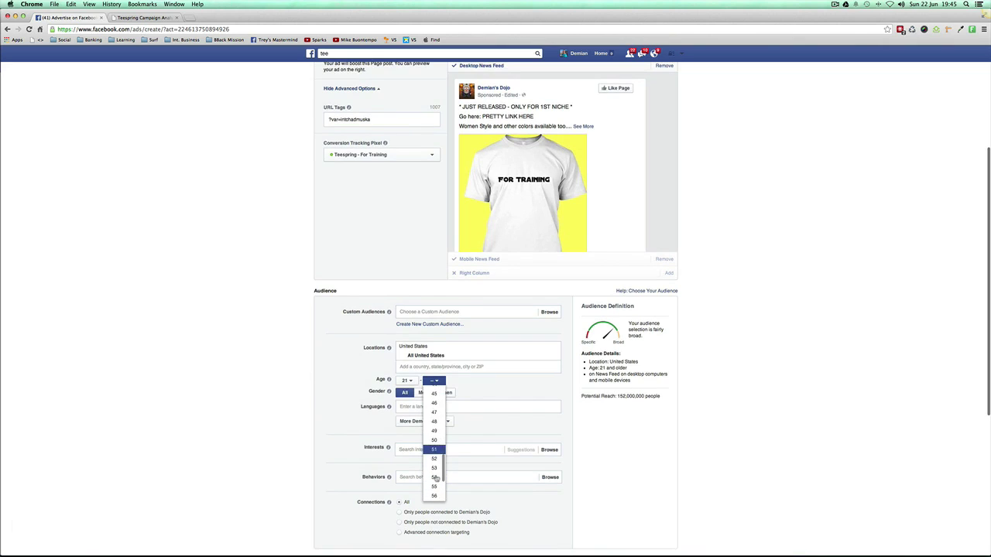
{"action": "left_click", "coordinate": [348, 427]}
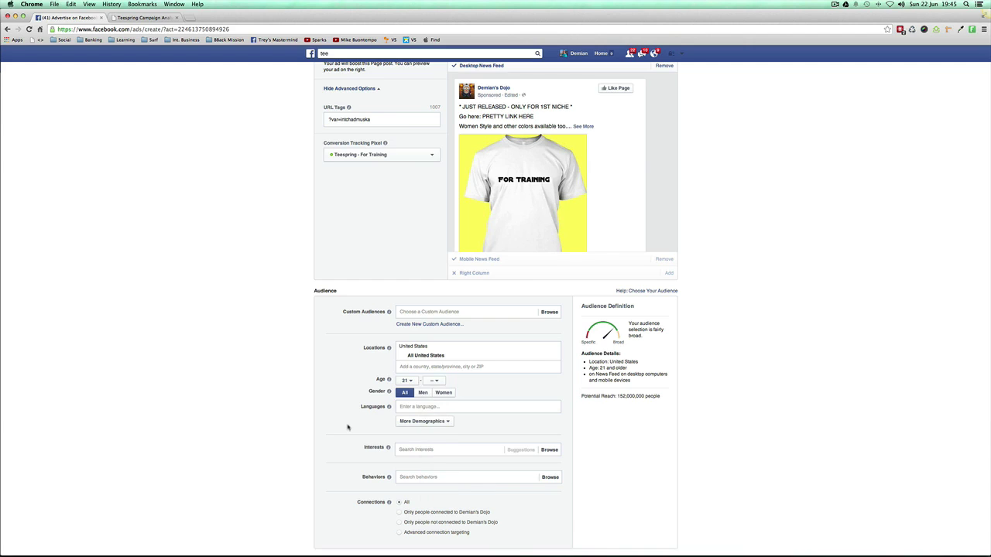
{"action": "scroll", "coordinate": [322, 417], "scroll_direction": "down", "scroll_amount": 1}
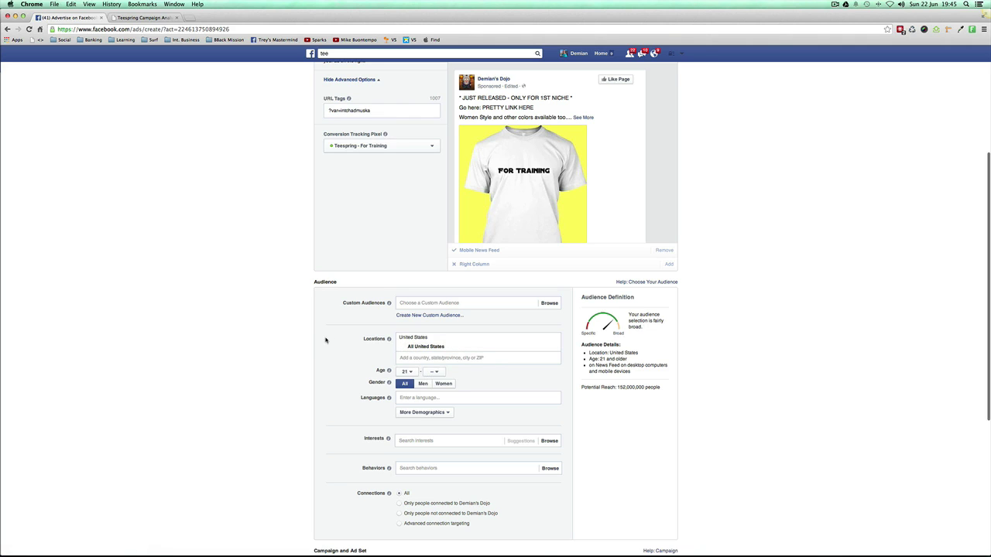
{"action": "scroll", "coordinate": [351, 347], "scroll_direction": "up", "scroll_amount": 1}
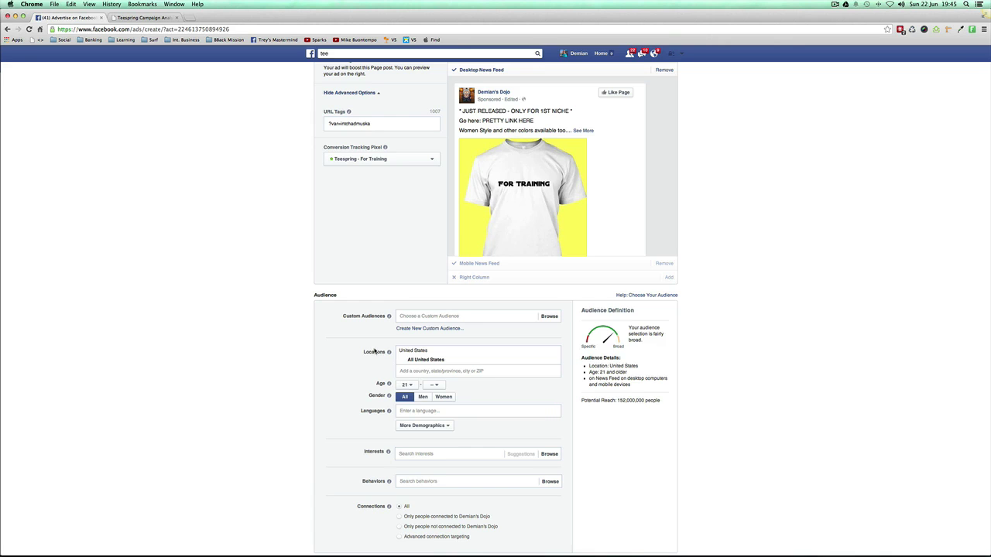
{"action": "scroll", "coordinate": [417, 427], "scroll_direction": "down", "scroll_amount": 1}
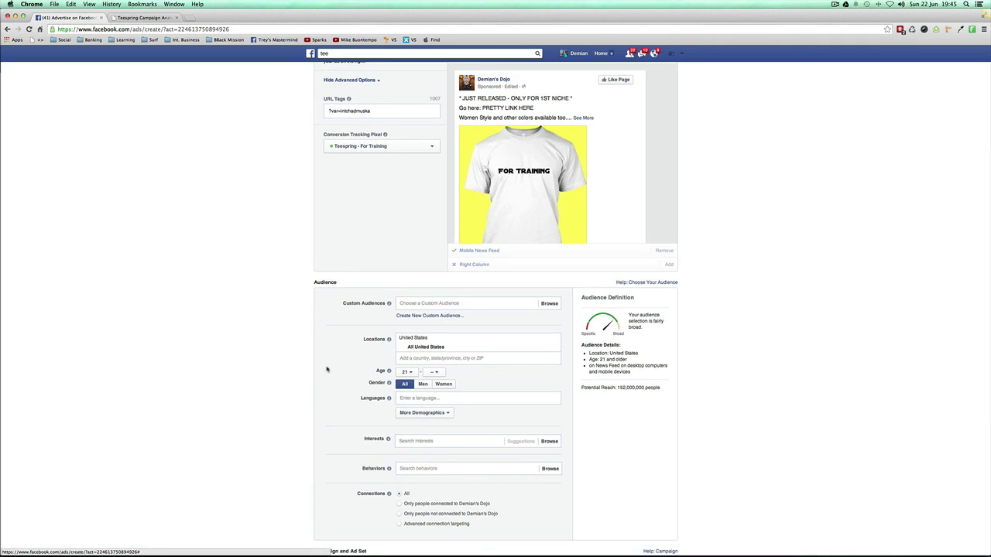
{"action": "scroll", "coordinate": [328, 363], "scroll_direction": "up", "scroll_amount": 5}
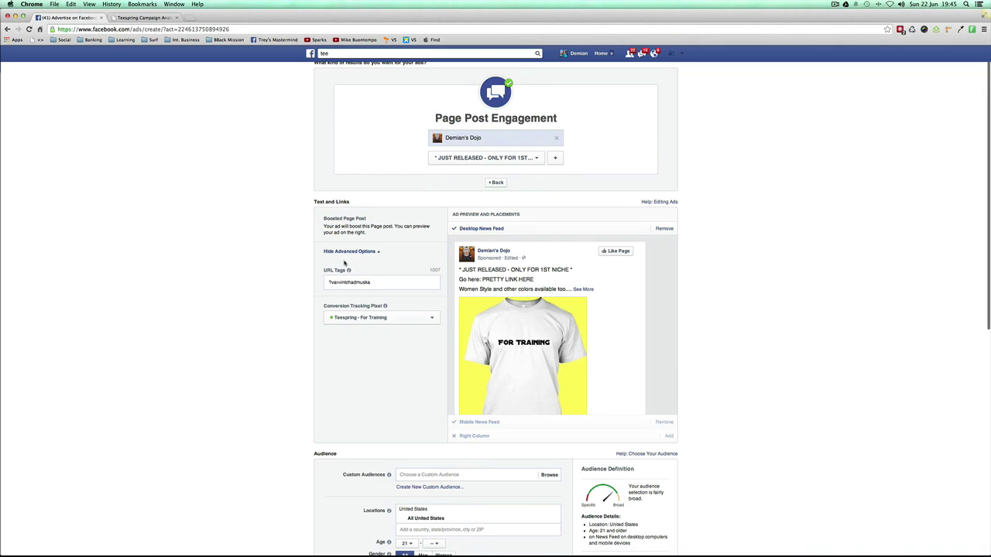
{"action": "scroll", "coordinate": [215, 390], "scroll_direction": "down", "scroll_amount": 2}
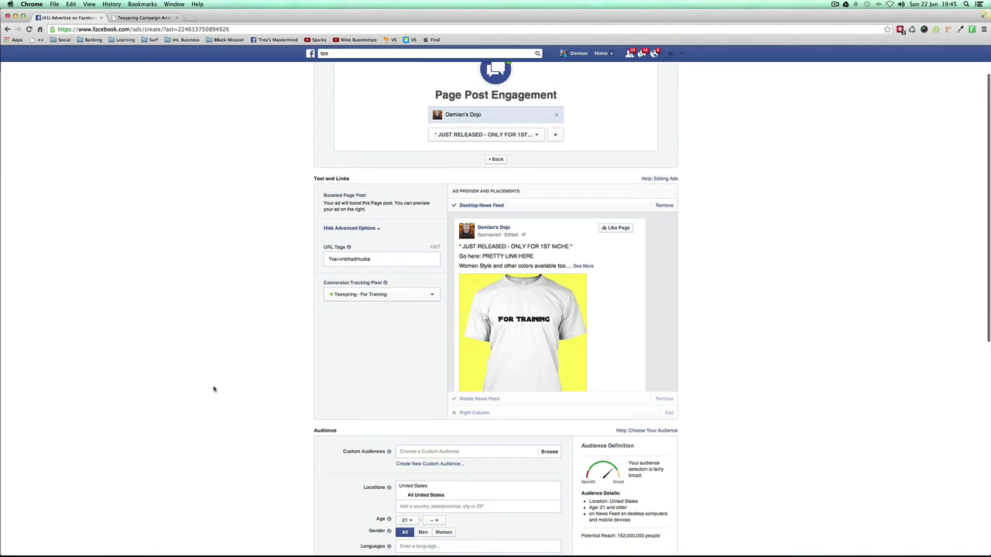
{"action": "scroll", "coordinate": [214, 389], "scroll_direction": "down", "scroll_amount": 3}
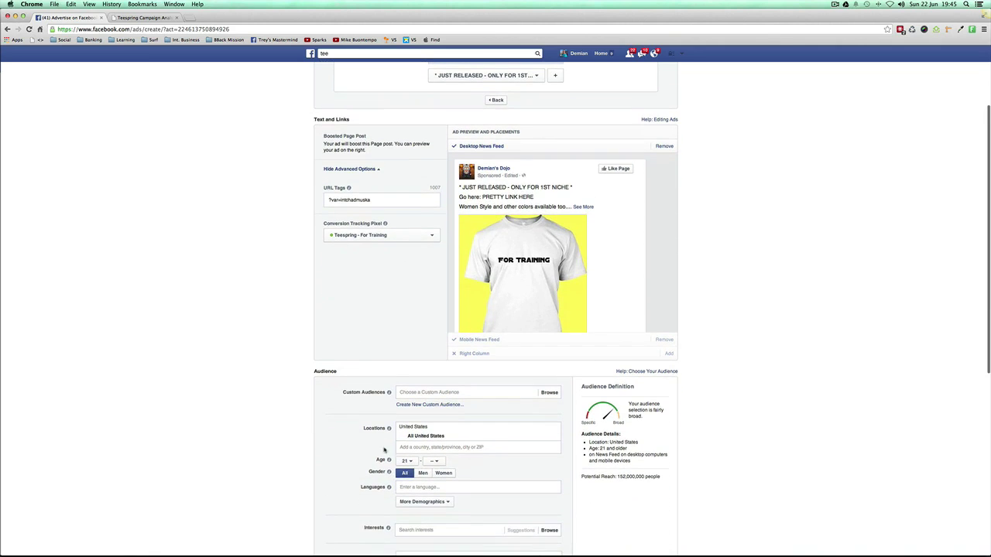
{"action": "scroll", "coordinate": [357, 454], "scroll_direction": "down", "scroll_amount": 4}
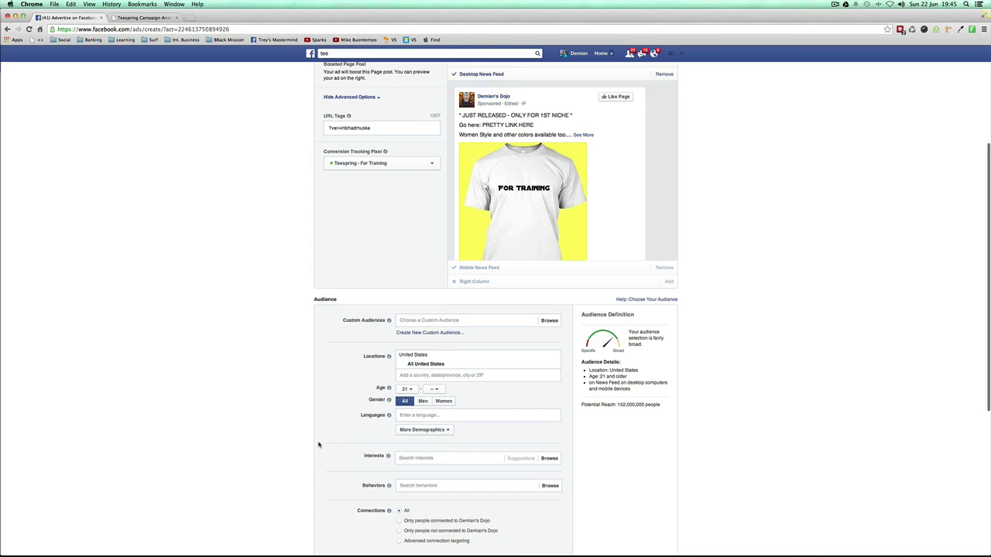
{"action": "scroll", "coordinate": [306, 441], "scroll_direction": "down", "scroll_amount": 5}
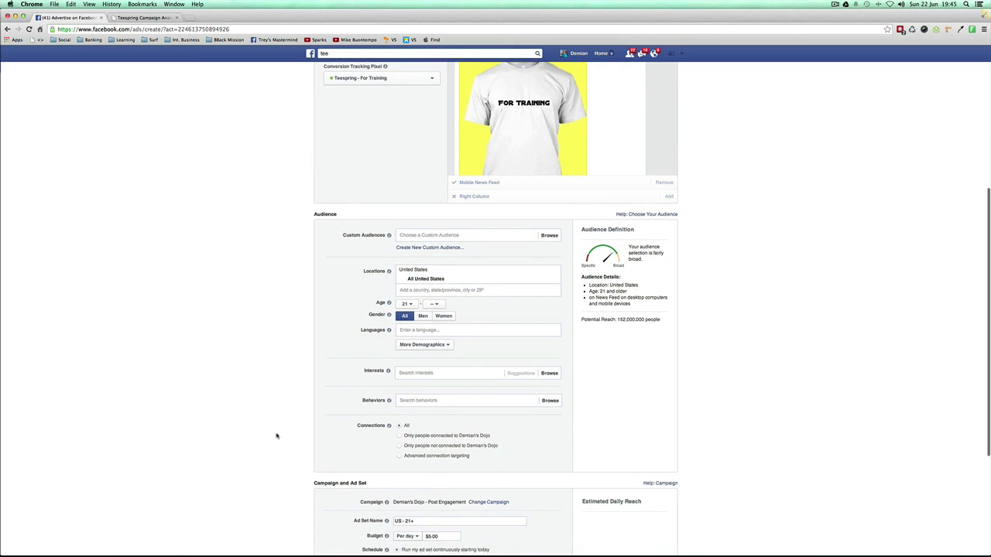
{"action": "scroll", "coordinate": [214, 423], "scroll_direction": "up", "scroll_amount": 6}
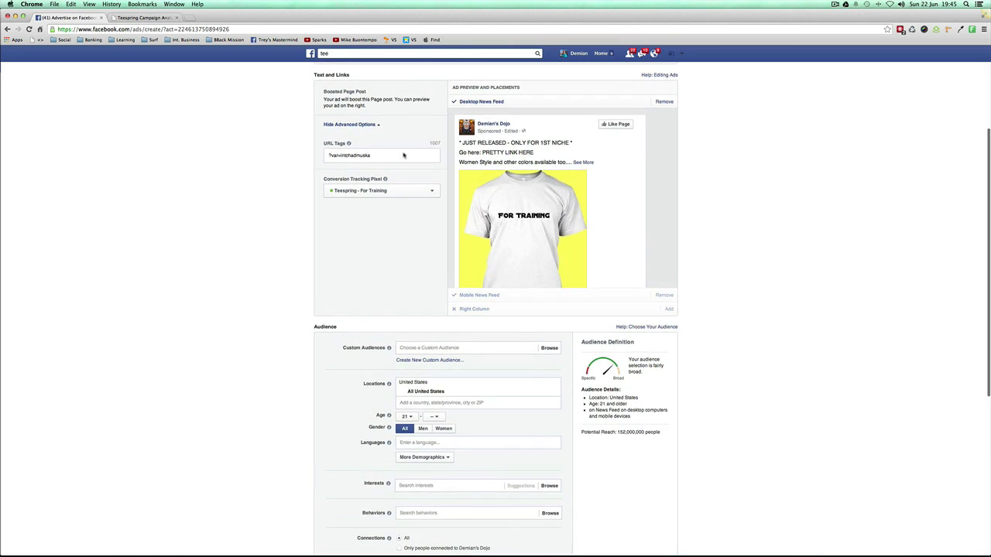
Confirm Teespring - For Training as the conversion pixel and highlight the URL tag value
{"action": "left_click", "coordinate": [378, 191]}
{"action": "left_click", "coordinate": [240, 185]}
{"action": "triple_click", "coordinate": [326, 155]}
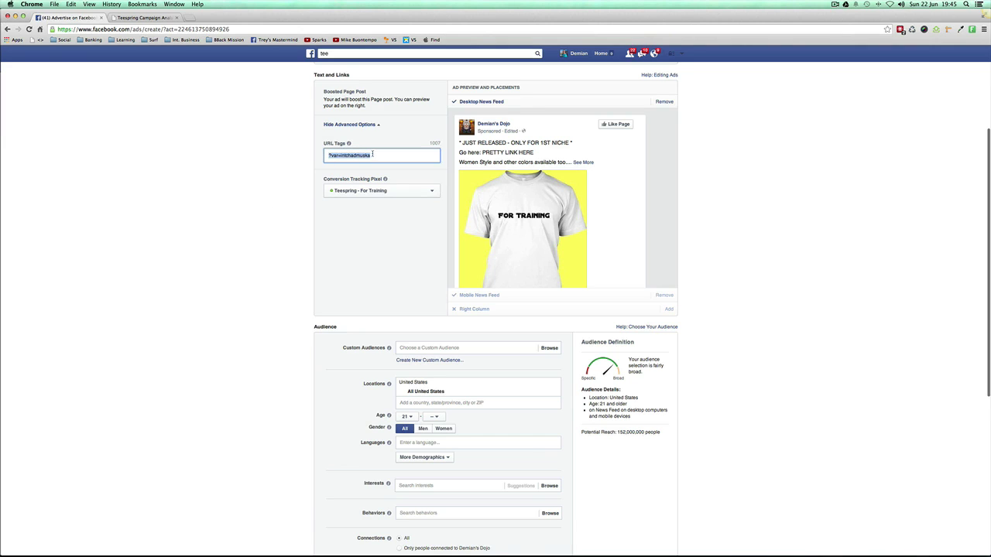
{"action": "scroll", "coordinate": [324, 324], "scroll_direction": "down", "scroll_amount": 1}
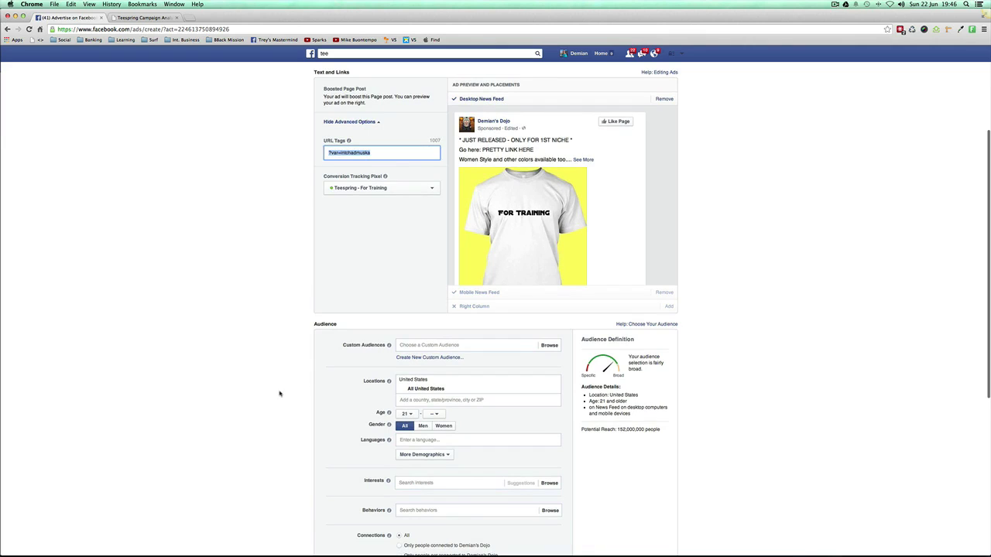
Search 'ch' in Interests and add Chad Muska, dropping reach to 54,000
{"action": "left_click", "coordinate": [425, 484]}
{"action": "type", "text": "chad muska"}
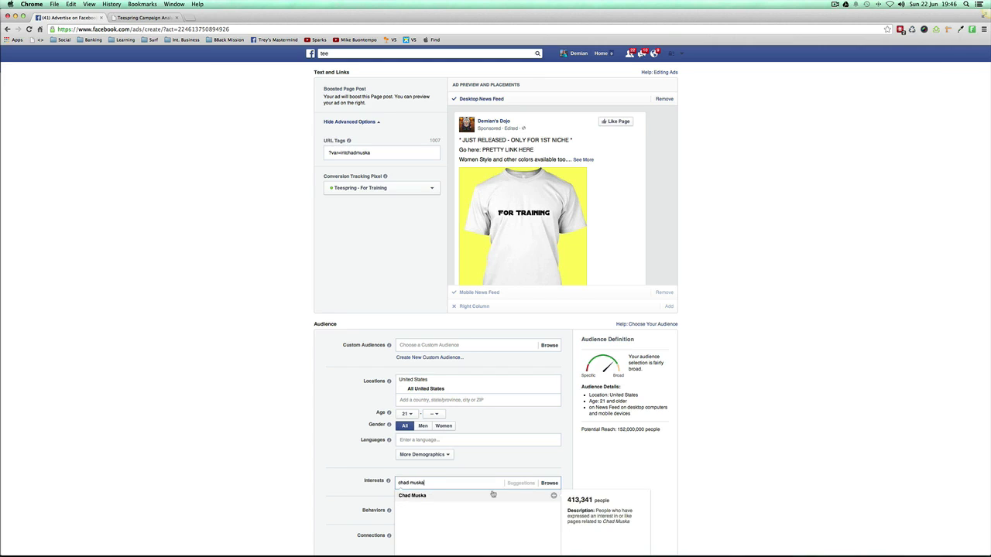
{"action": "left_click", "coordinate": [492, 496]}
{"action": "scroll", "coordinate": [294, 462], "scroll_direction": "down", "scroll_amount": 1}
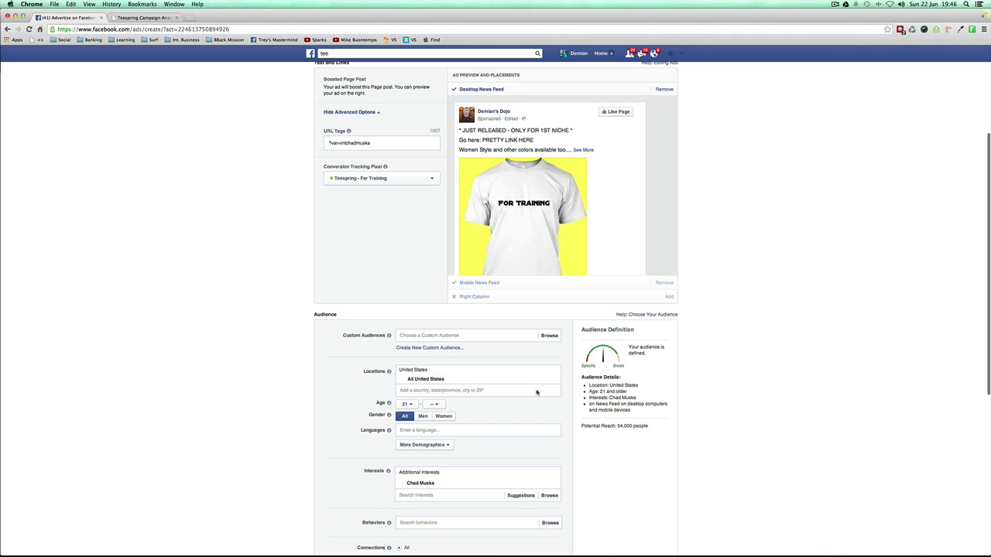
{"action": "left_click", "coordinate": [384, 141]}
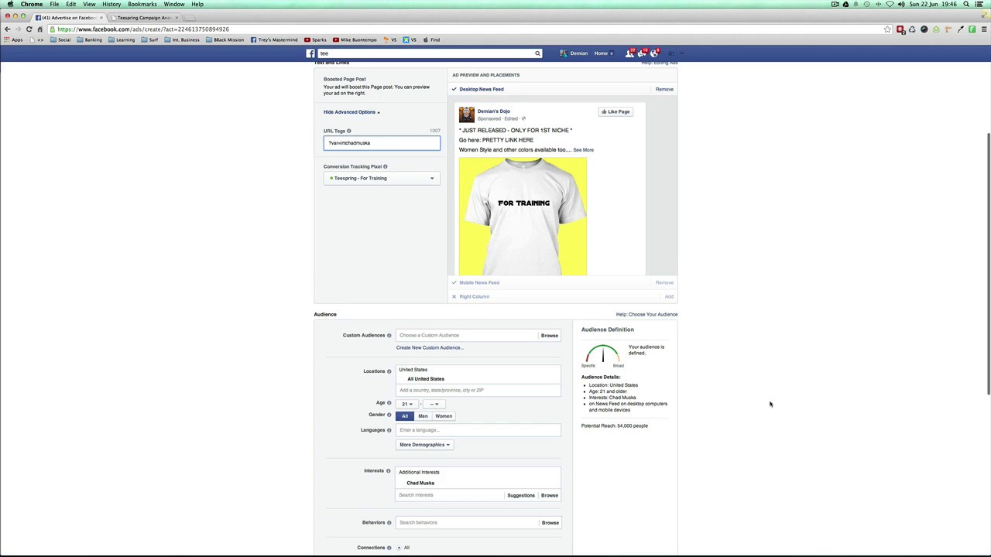
{"action": "scroll", "coordinate": [771, 403], "scroll_direction": "up", "scroll_amount": 1}
{"action": "scroll", "coordinate": [745, 398], "scroll_direction": "up", "scroll_amount": 1}
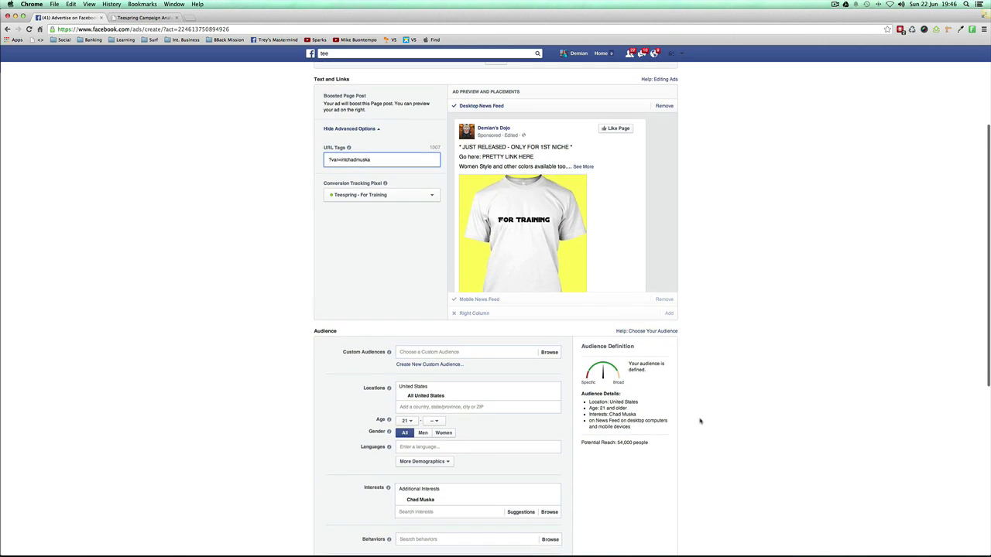
{"action": "scroll", "coordinate": [360, 447], "scroll_direction": "down", "scroll_amount": 1}
Pick Elissa Steamer, Rodney Mullen and Chris Cole (skateboarder) from suggestions, then search 'zer' for Zero Skateboards
{"action": "left_click", "coordinate": [410, 487]}
{"action": "left_click", "coordinate": [307, 472]}
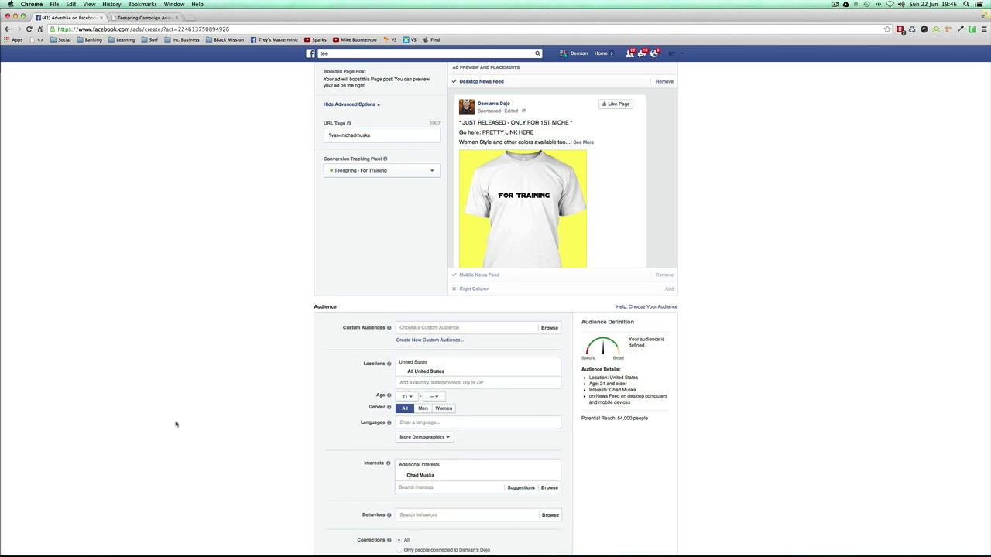
{"action": "left_click", "coordinate": [411, 488]}
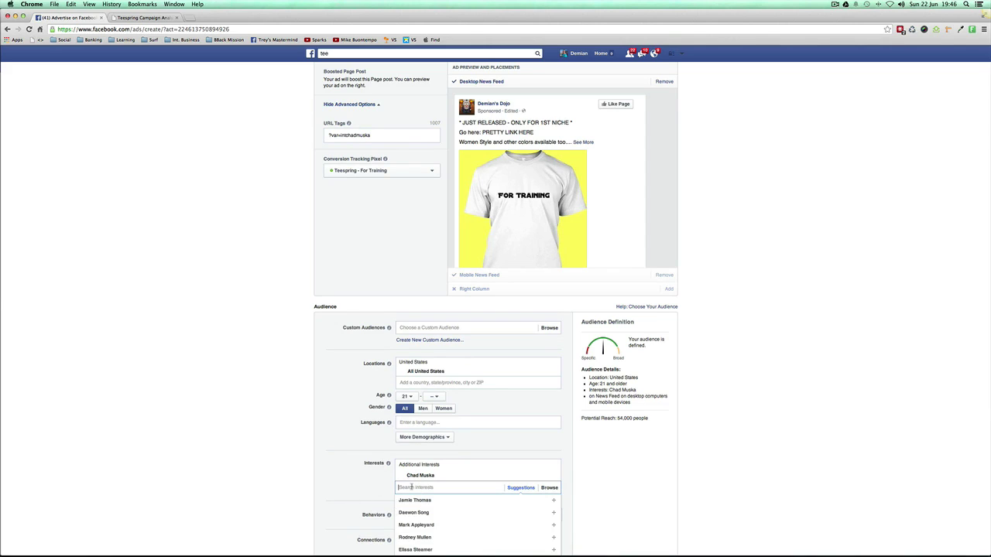
{"action": "scroll", "coordinate": [412, 496], "scroll_direction": "down", "scroll_amount": 1}
{"action": "left_click", "coordinate": [416, 545]}
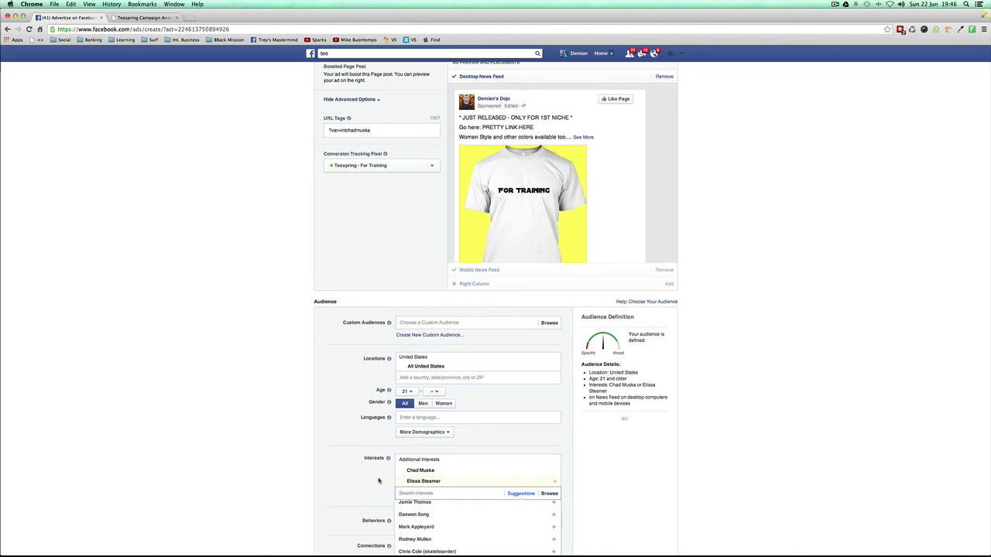
{"action": "scroll", "coordinate": [378, 482], "scroll_direction": "down", "scroll_amount": 1}
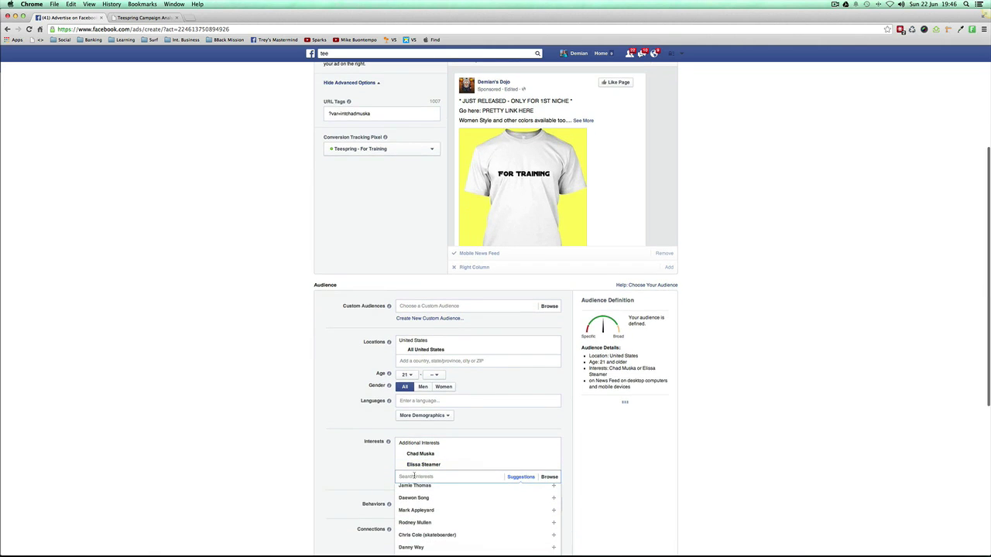
{"action": "left_click", "coordinate": [416, 524]}
{"action": "scroll", "coordinate": [418, 521], "scroll_direction": "down", "scroll_amount": 1}
{"action": "left_click", "coordinate": [422, 507]}
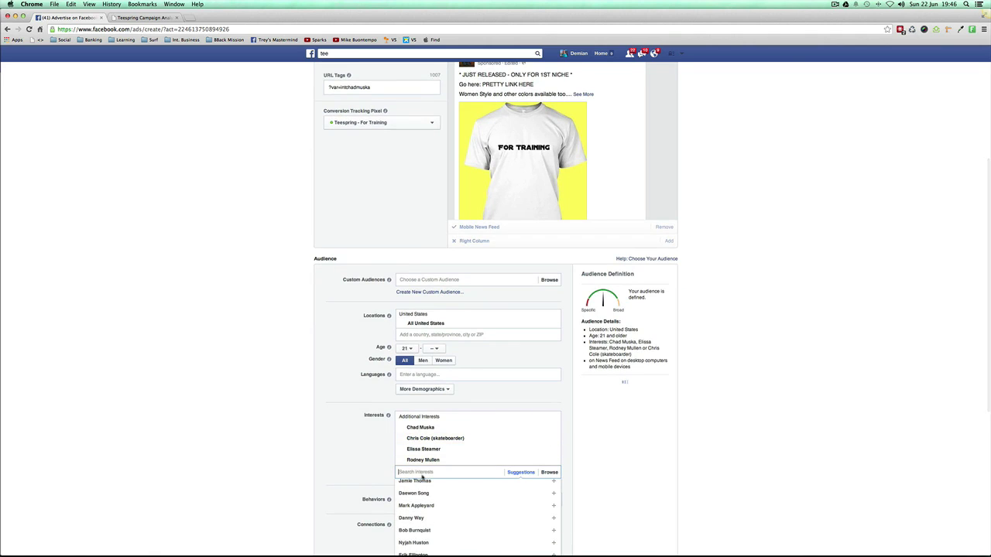
{"action": "type", "text": "zero ska"}
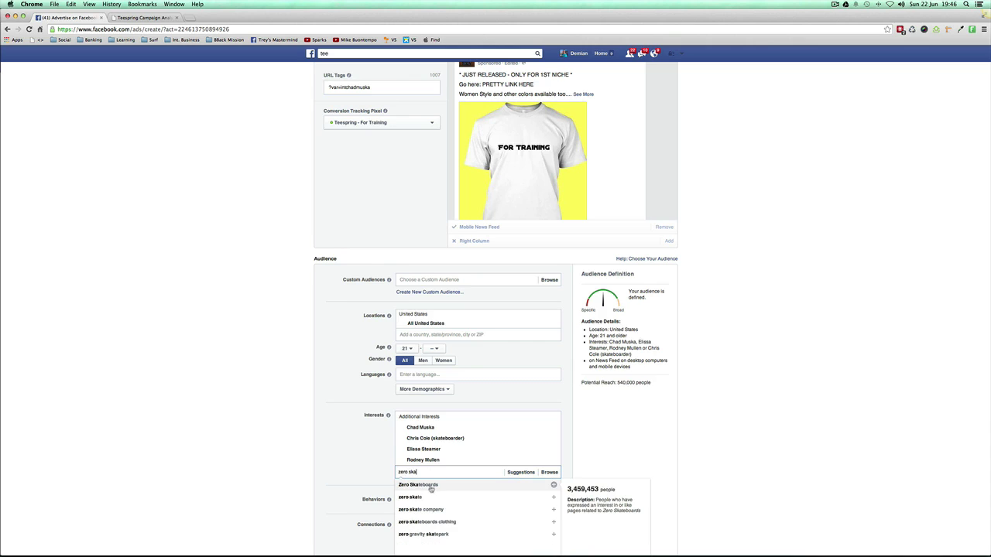
{"action": "left_click", "coordinate": [431, 486]}
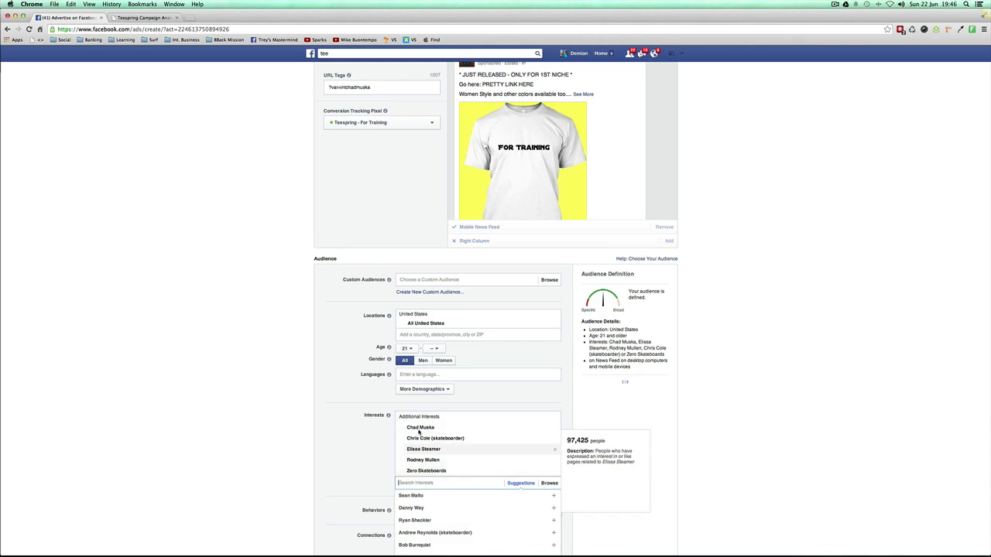
{"action": "scroll", "coordinate": [280, 404], "scroll_direction": "up", "scroll_amount": 2}
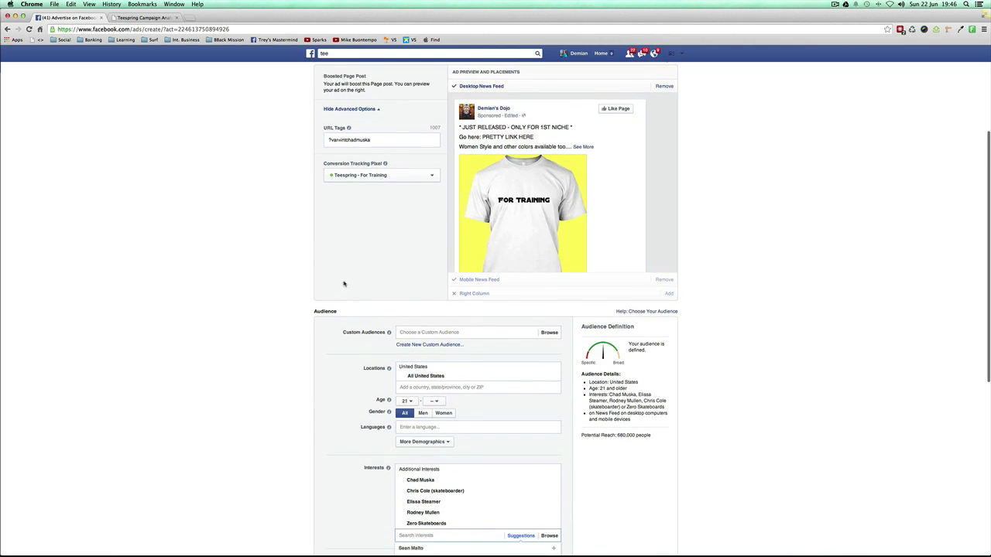
Replace 'chadmuska' in the URL tag so it reads ?var=intskaterandzero, then highlight the full tag
{"action": "left_click_drag", "start_coordinate": [346, 140], "coordinate": [371, 140]}
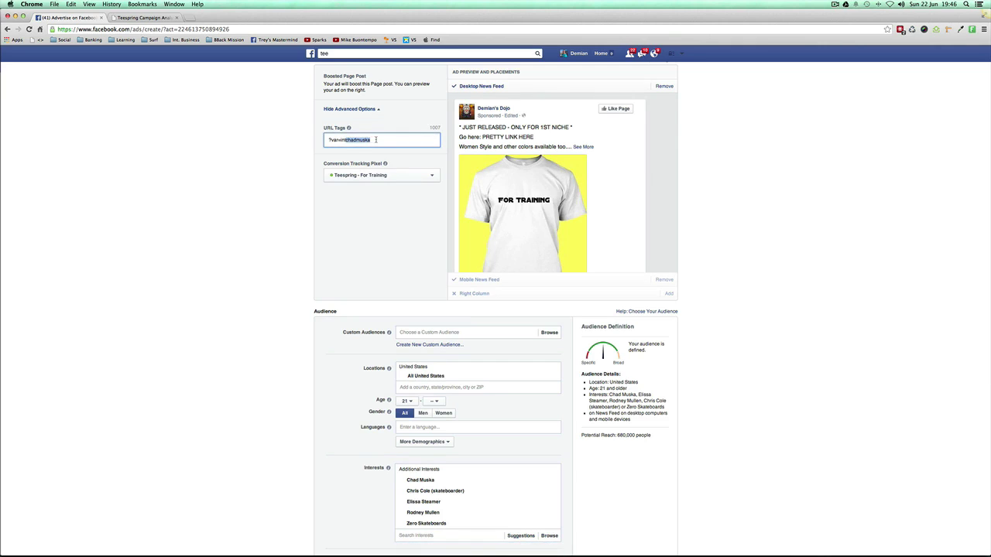
{"action": "type", "text": "e"}
{"action": "type", "text": "li"}
{"action": "type", "text": "ssa"}
{"action": "type", "text": "andzero"}
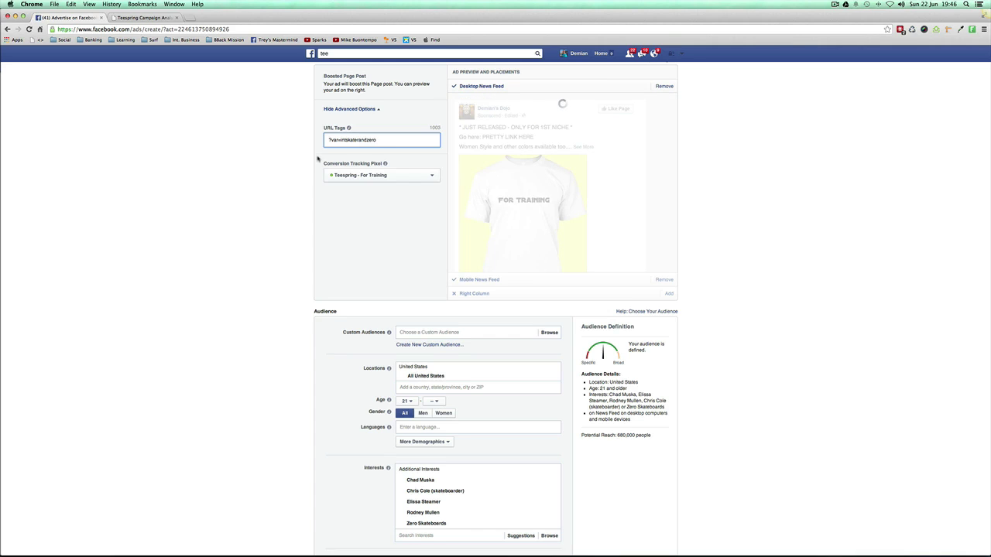
{"action": "scroll", "coordinate": [250, 212], "scroll_direction": "down", "scroll_amount": 1}
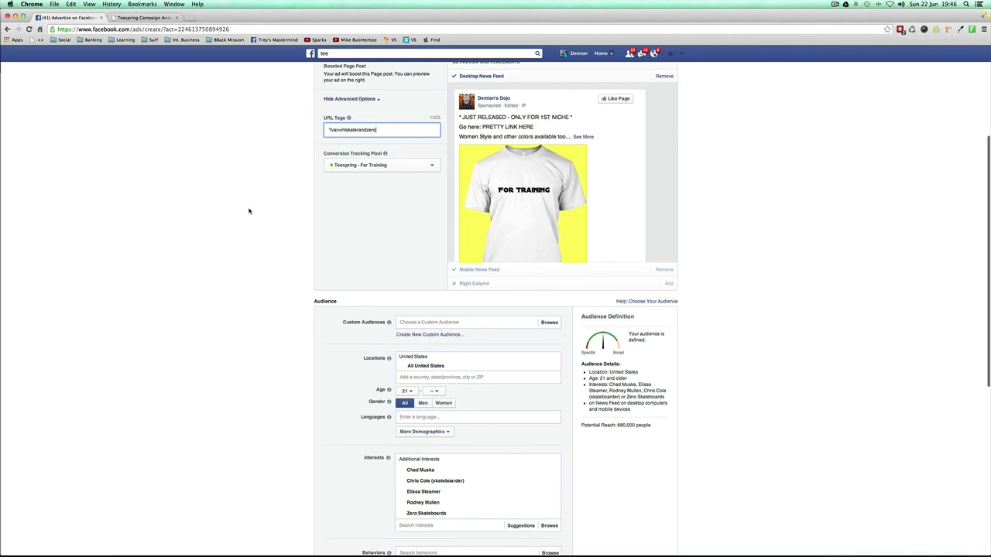
{"action": "scroll", "coordinate": [236, 208], "scroll_direction": "down", "scroll_amount": 1}
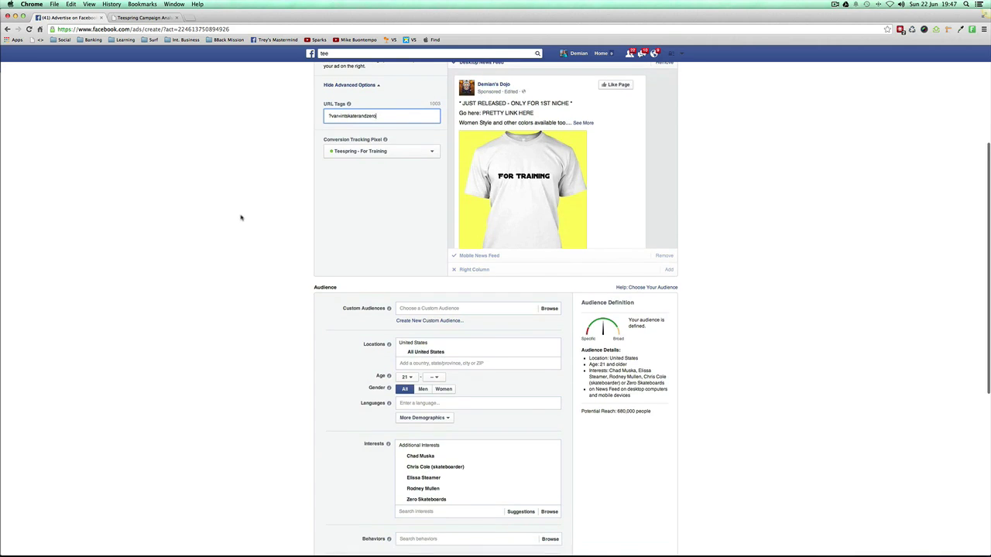
{"action": "scroll", "coordinate": [241, 218], "scroll_direction": "up", "scroll_amount": 2}
{"action": "scroll", "coordinate": [442, 229], "scroll_direction": "up", "scroll_amount": 2}
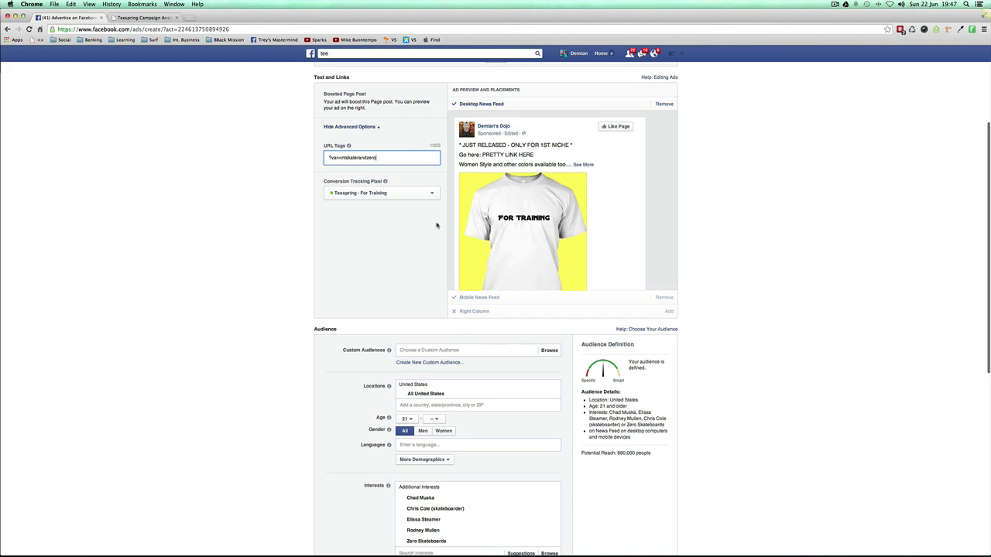
{"action": "left_click_drag", "start_coordinate": [437, 160], "coordinate": [287, 199]}
{"action": "scroll", "coordinate": [334, 382], "scroll_direction": "down", "scroll_amount": 1}
{"action": "scroll", "coordinate": [321, 394], "scroll_direction": "down", "scroll_amount": 2}
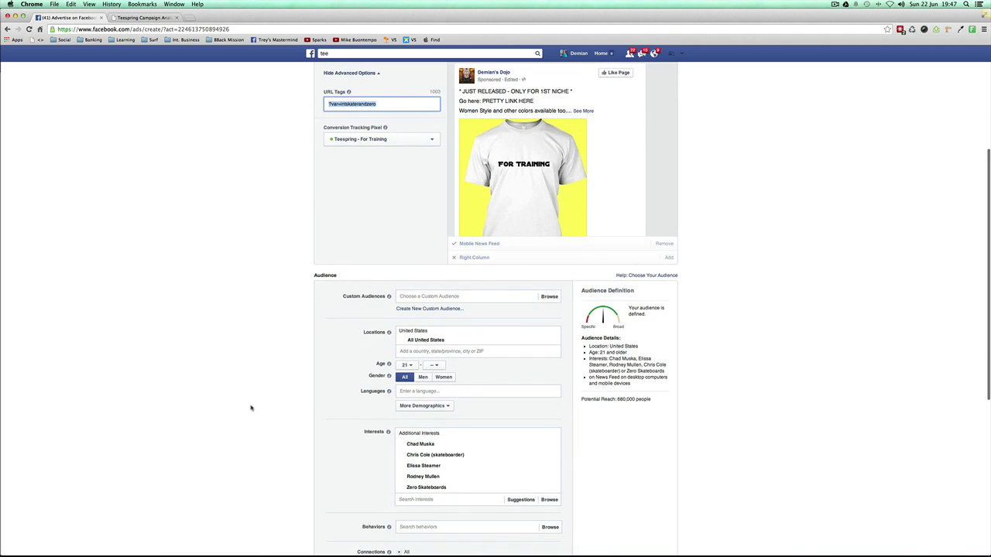